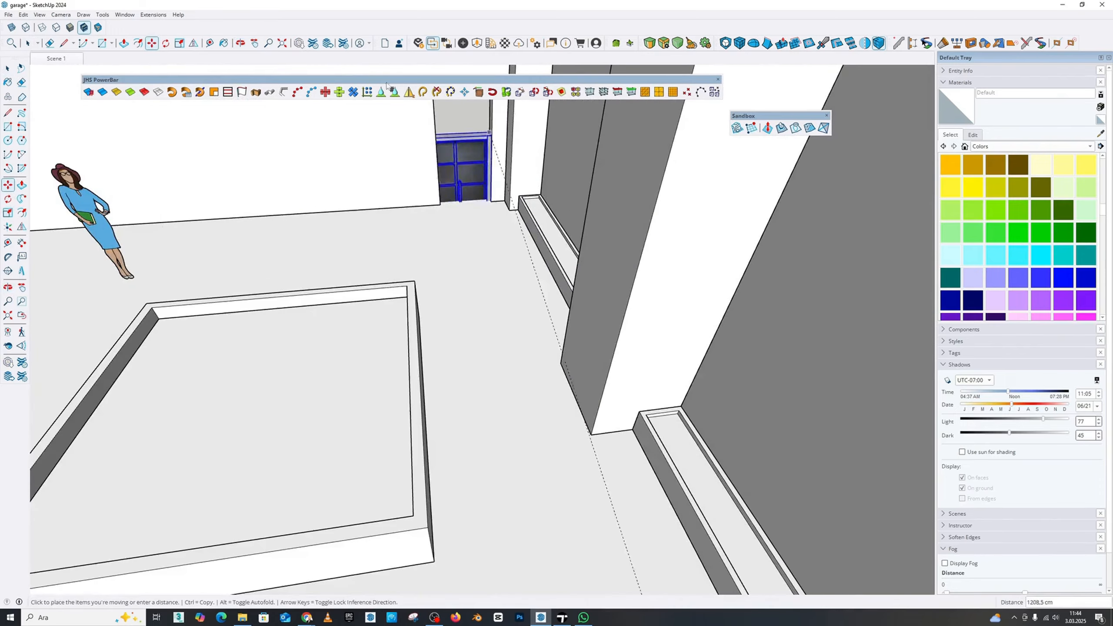
# Move the double door across the room to the doorway opening in the back wall
pyautogui.click(255, 43)
pyautogui.moveTo(517, 301); pyautogui.dragTo(539, 415)
pyautogui.scroll(3, 514, 434)
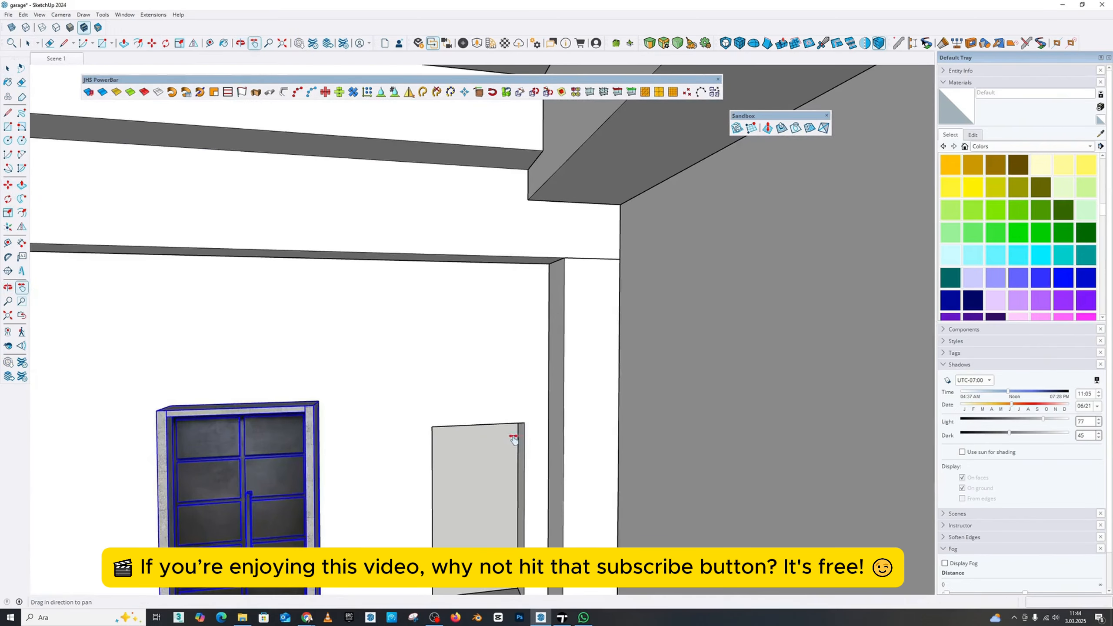
pyautogui.press('m')
pyautogui.moveTo(524, 424); pyautogui.dragTo(767, 465, button='middle')
pyautogui.scroll(2, 510, 423)
pyautogui.scroll(5, 522, 416)
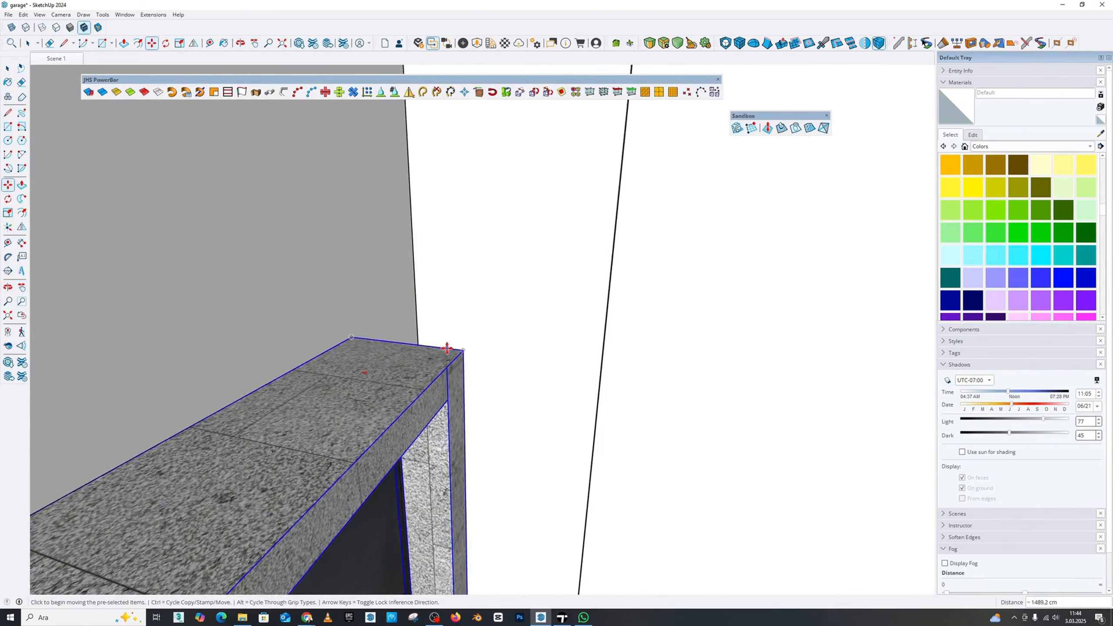
# Shift the double door away from the back wall so it stands just in front of the opening
pyautogui.moveTo(447, 348); pyautogui.dragTo(492, 462, button='middle')
pyautogui.scroll(-5, 388, 326)
pyautogui.scroll(2, 213, 426)
pyautogui.scroll(1, 283, 419)
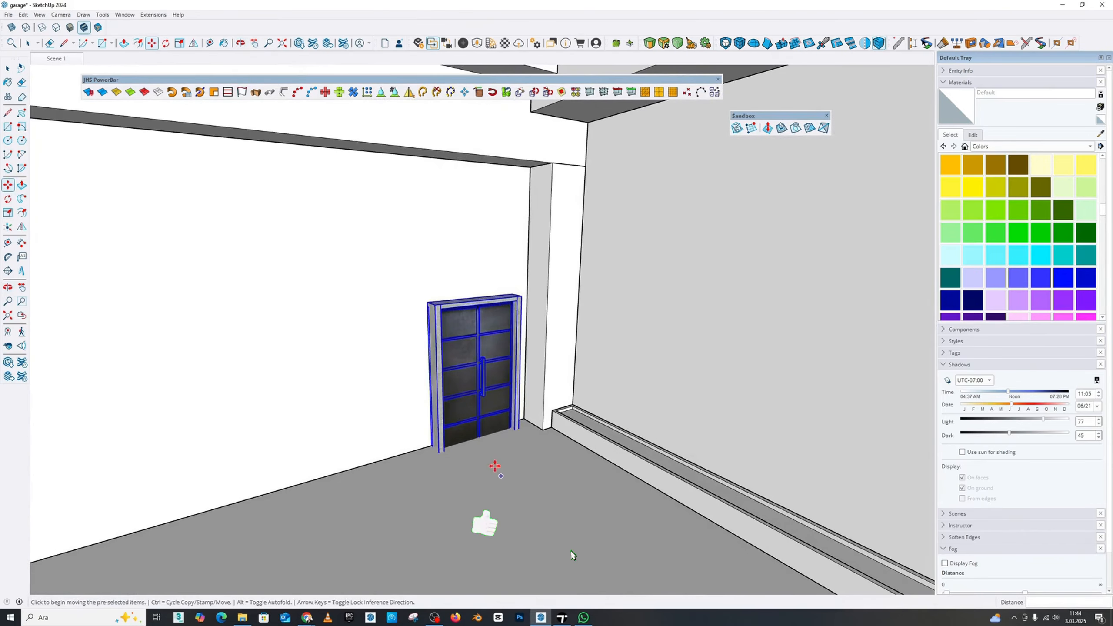
pyautogui.click(514, 535)
# Measure the overall width of the double door's frame
pyautogui.press('t')
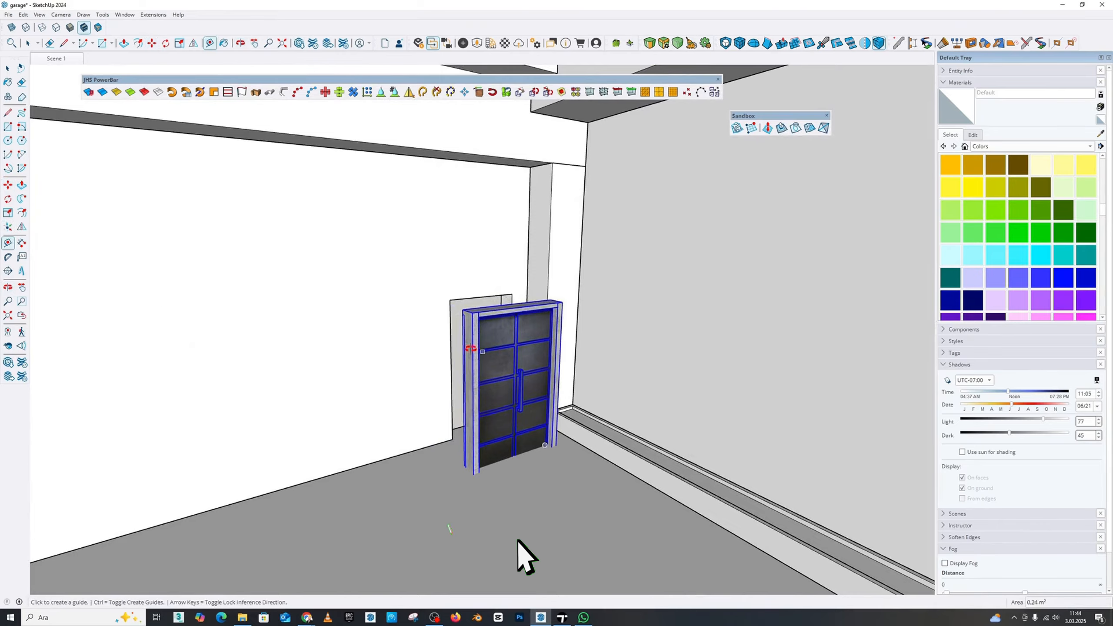
pyautogui.scroll(5, 470, 348)
pyautogui.click(412, 356)
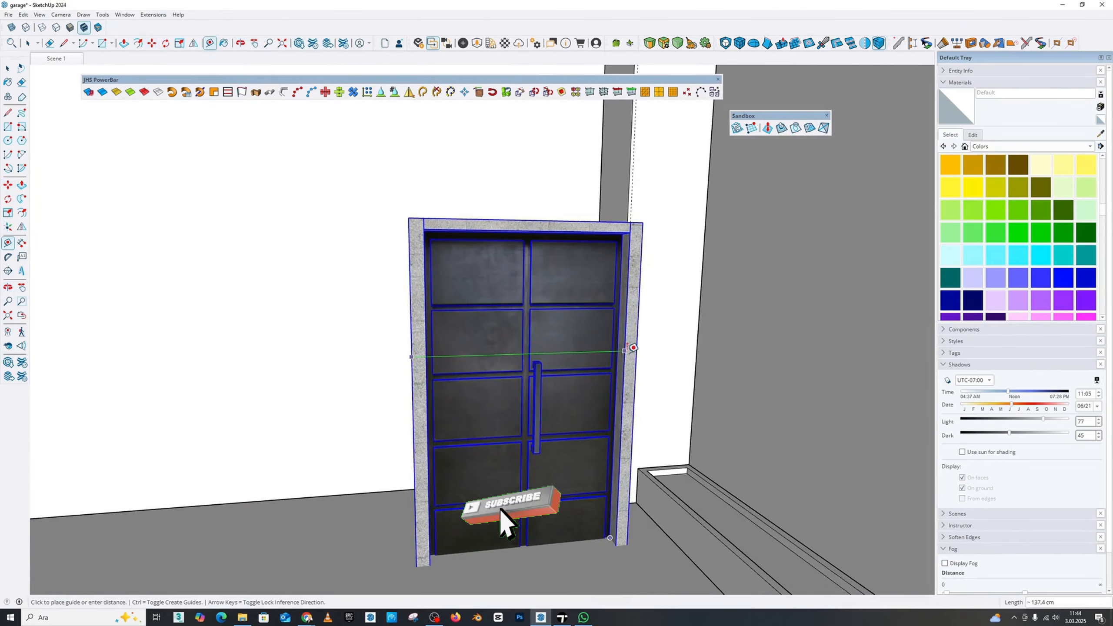
pyautogui.press('Escape')
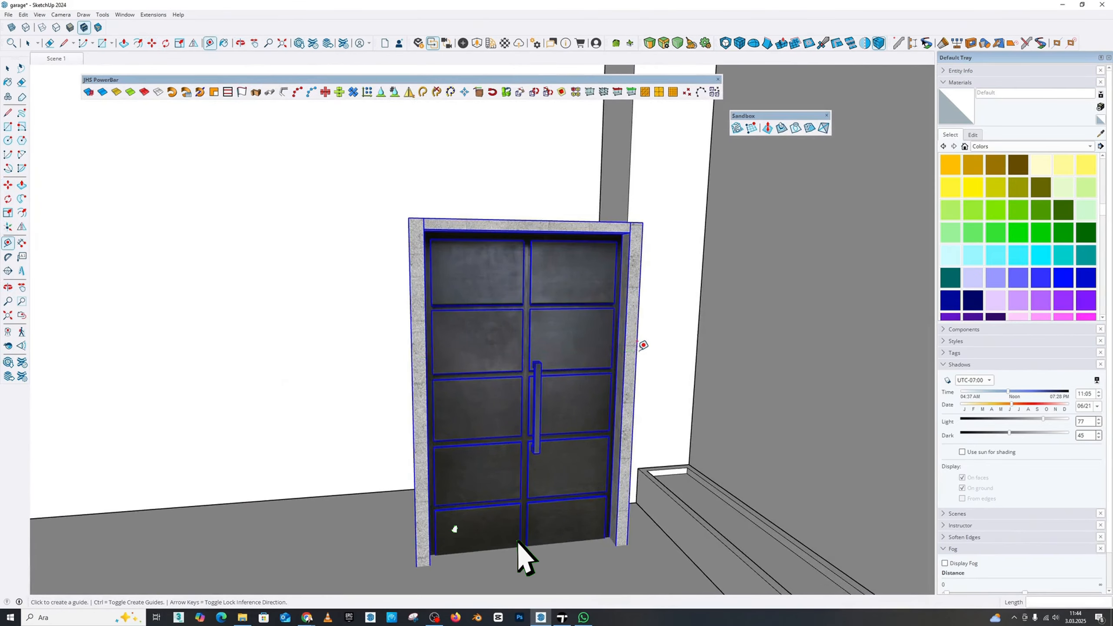
# Place a vertical guide on the back wall 145 cm from the doorway opening's edge nearest the side wall
pyautogui.moveTo(643, 345); pyautogui.dragTo(586, 266, button='middle')
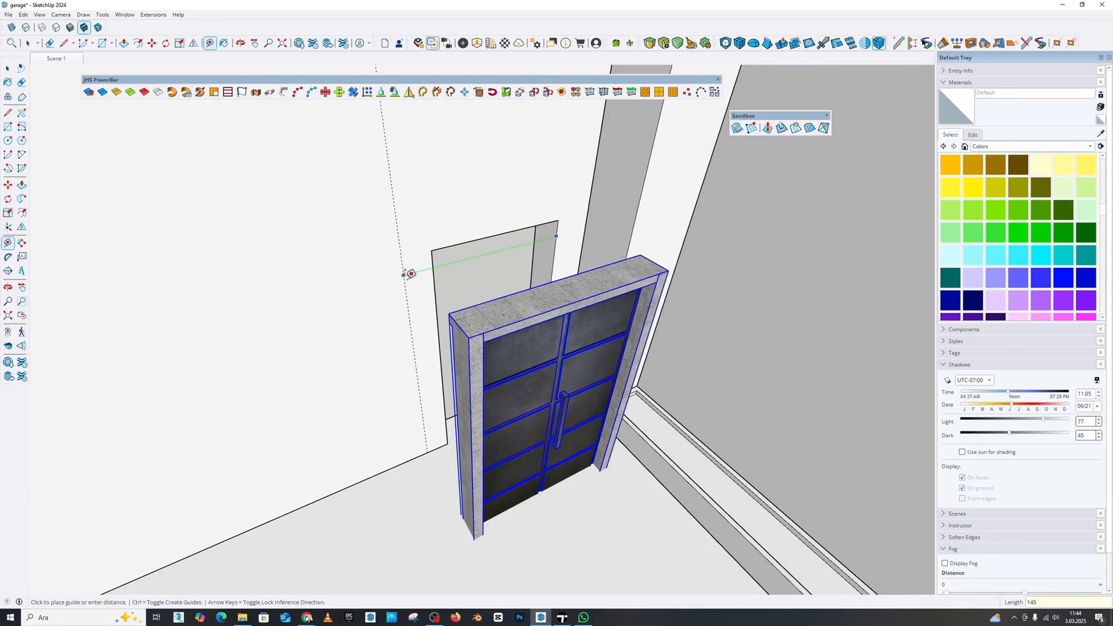
pyautogui.click(410, 273)
pyautogui.moveTo(409, 273); pyautogui.dragTo(2, 201, button='middle')
# Widen the doorway opening with Push/Pull so its side face reaches the vertical guide
pyautogui.click(20, 186)
pyautogui.moveTo(377, 249); pyautogui.dragTo(342, 271, button='middle')
pyautogui.scroll(2, 373, 234)
pyautogui.click(385, 259)
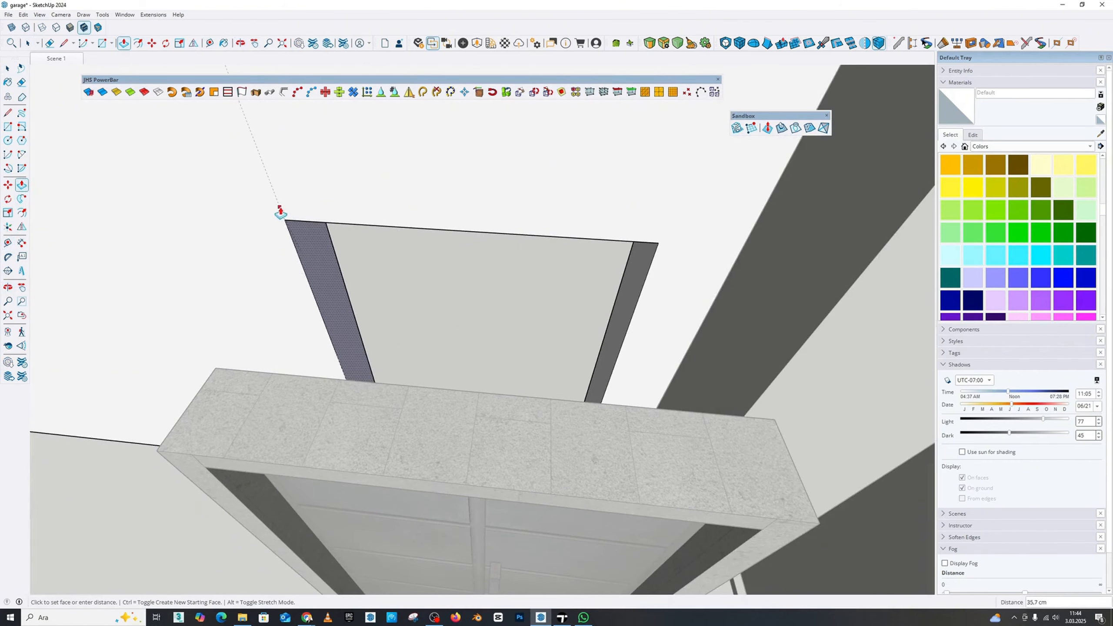
pyautogui.scroll(-3, 281, 213)
pyautogui.moveTo(280, 212); pyautogui.dragTo(338, 226, button='middle')
pyautogui.press('space')
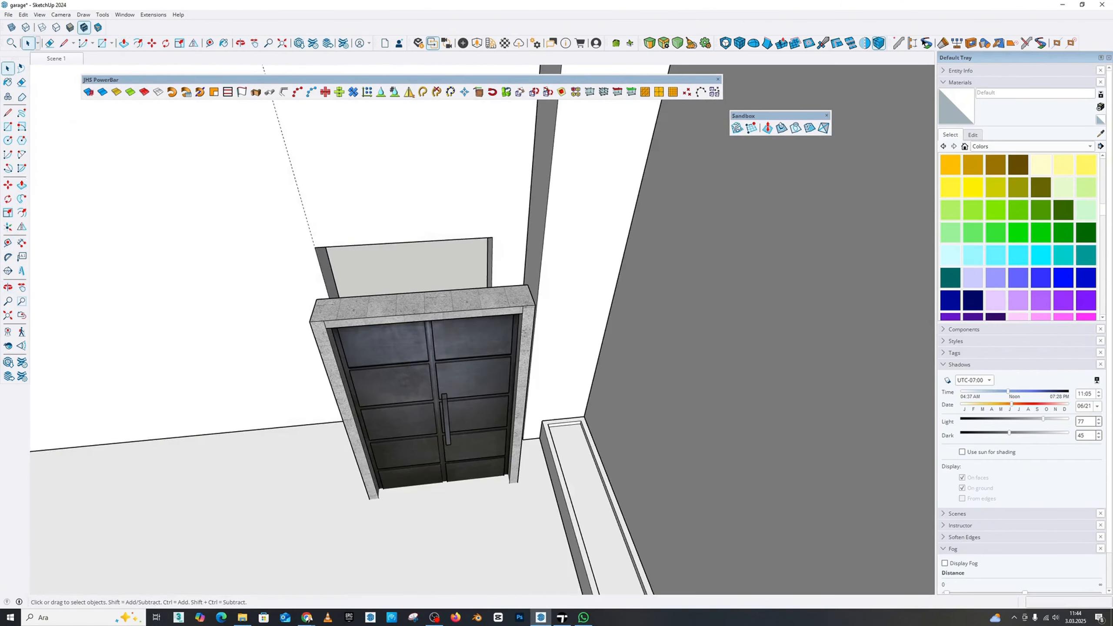
# Move the double door by its upper frame corner into the widened opening of the back wall
pyautogui.click(505, 308)
pyautogui.click(8, 185)
pyautogui.scroll(2, 483, 297)
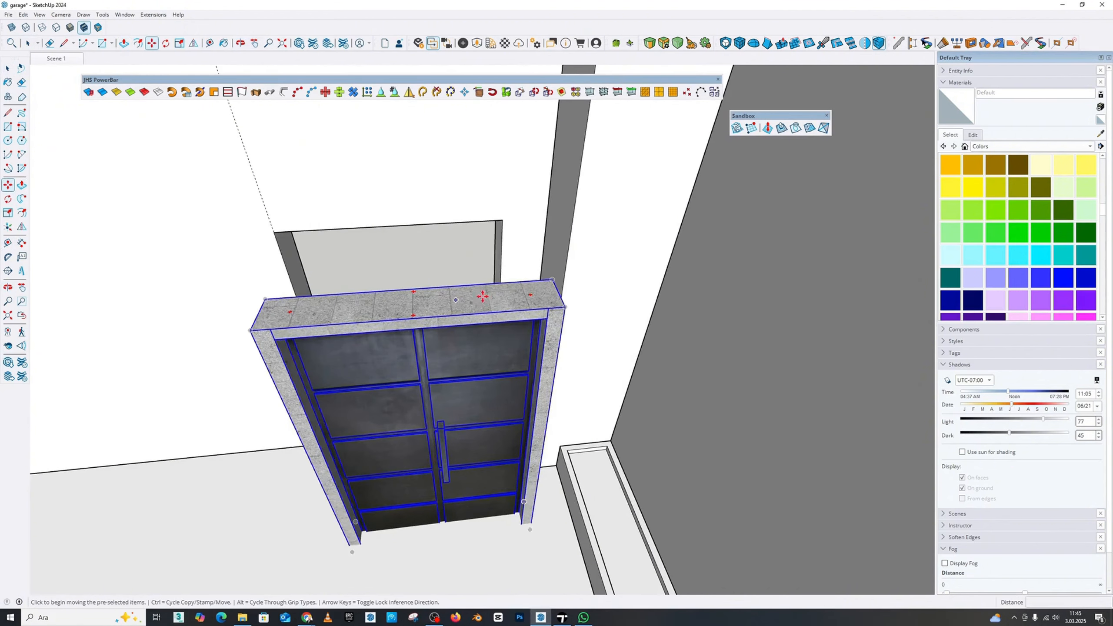
pyautogui.click(553, 280)
pyautogui.moveTo(499, 219); pyautogui.dragTo(500, 246, button='middle')
pyautogui.scroll(-8, 497, 275)
# Delete all guides from the model
pyautogui.click(23, 15)
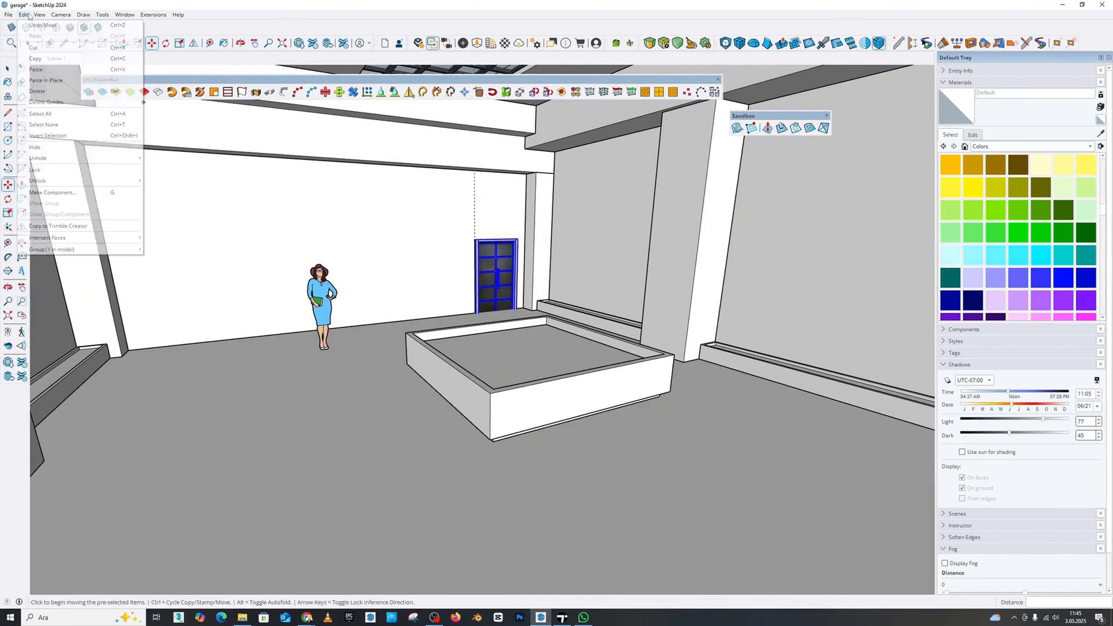
pyautogui.click(44, 102)
# Examine the whole garage interior with the fitted door from the open front
pyautogui.scroll(-6, 460, 239)
pyautogui.moveTo(527, 232); pyautogui.dragTo(310, 158, button='middle')
pyautogui.click(8, 68)
pyautogui.scroll(2, 653, 291)
pyautogui.scroll(3, 496, 263)
pyautogui.scroll(4, 511, 268)
pyautogui.scroll(-5, 512, 268)
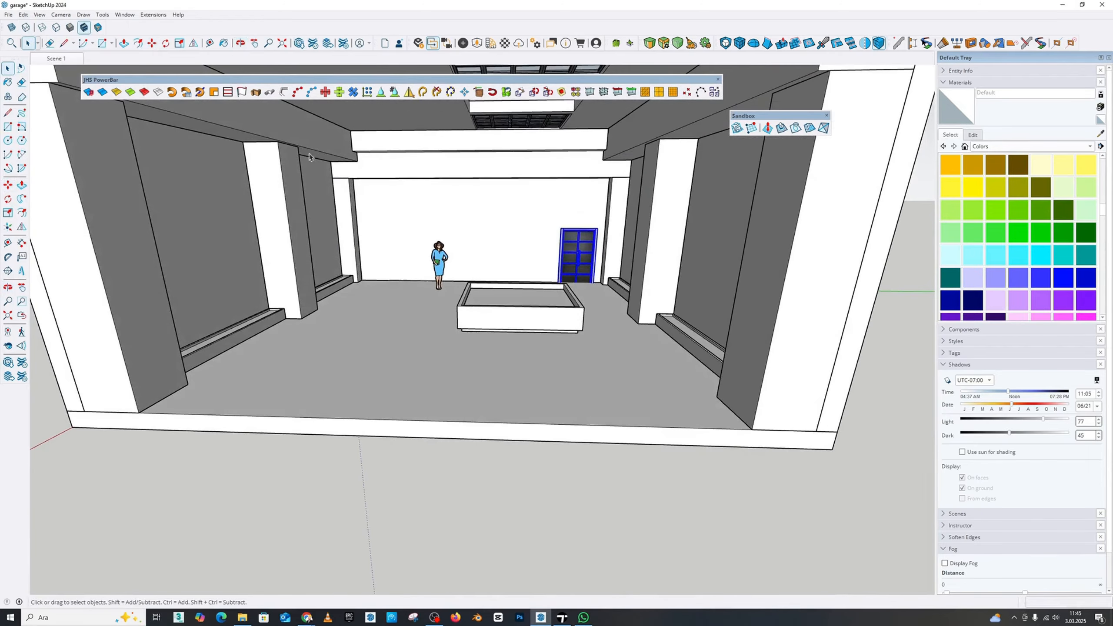
pyautogui.click(255, 46)
pyautogui.moveTo(474, 259); pyautogui.dragTo(487, 317)
pyautogui.moveTo(487, 316); pyautogui.dragTo(566, 272, button='middle')
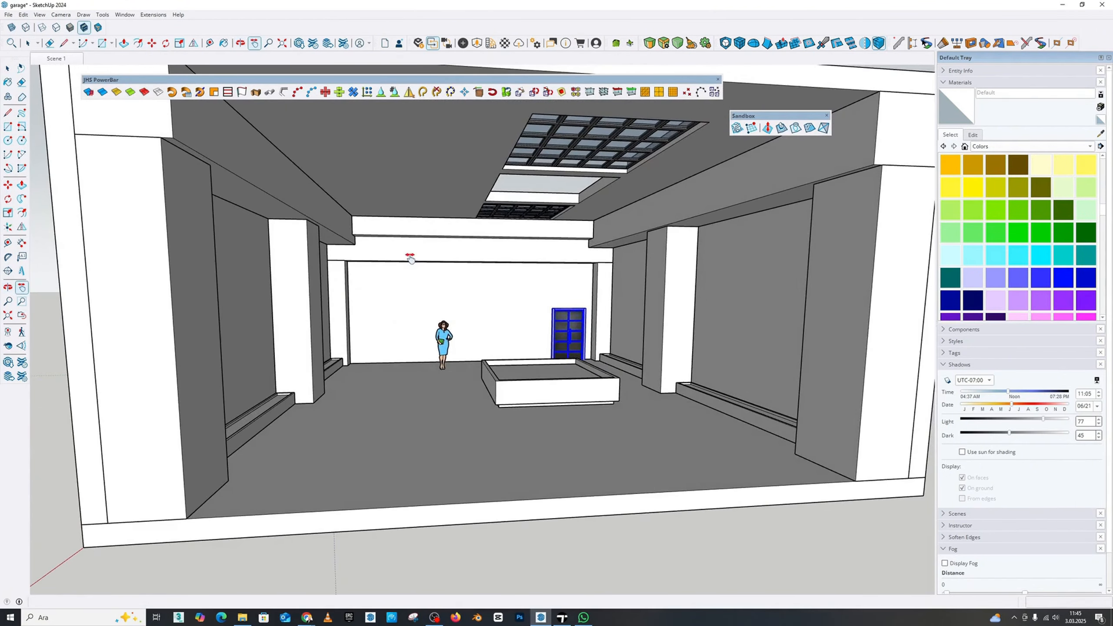
pyautogui.press('space')
pyautogui.moveTo(592, 320); pyautogui.dragTo(644, 332, button='middle')
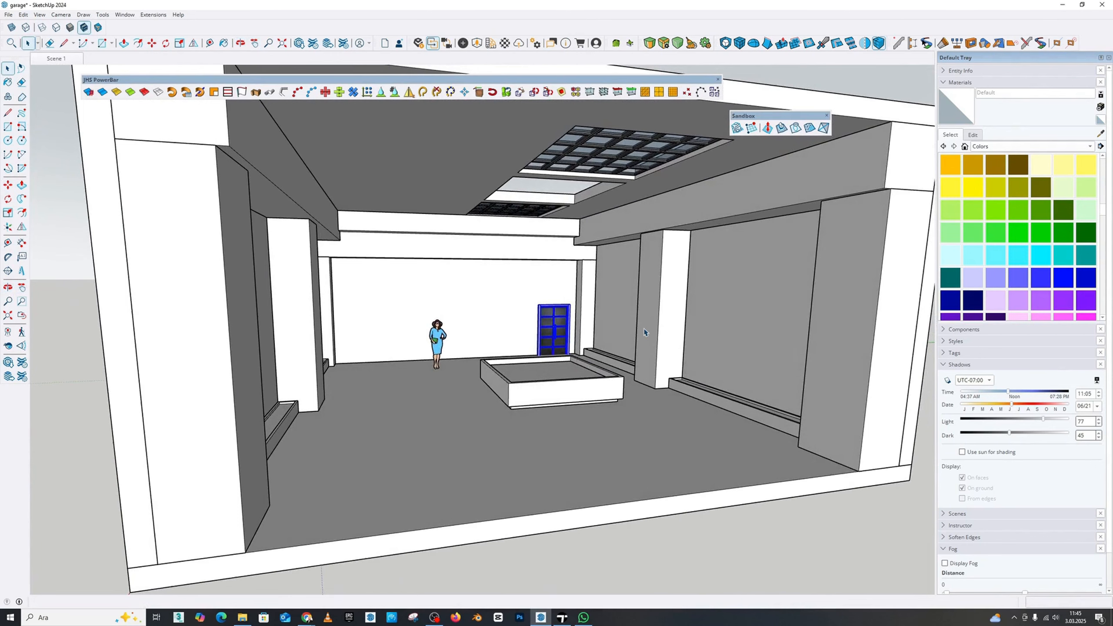
pyautogui.scroll(-5, 451, 316)
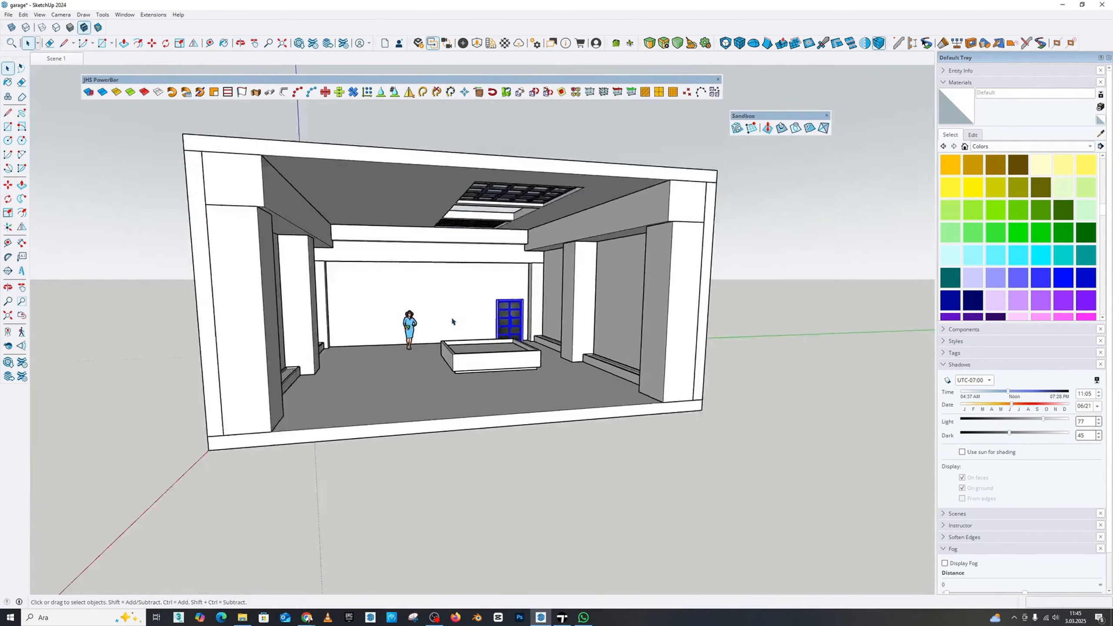
pyautogui.scroll(8, 579, 316)
pyautogui.scroll(-3, 1008, 270)
pyautogui.scroll(-3, 1008, 270)
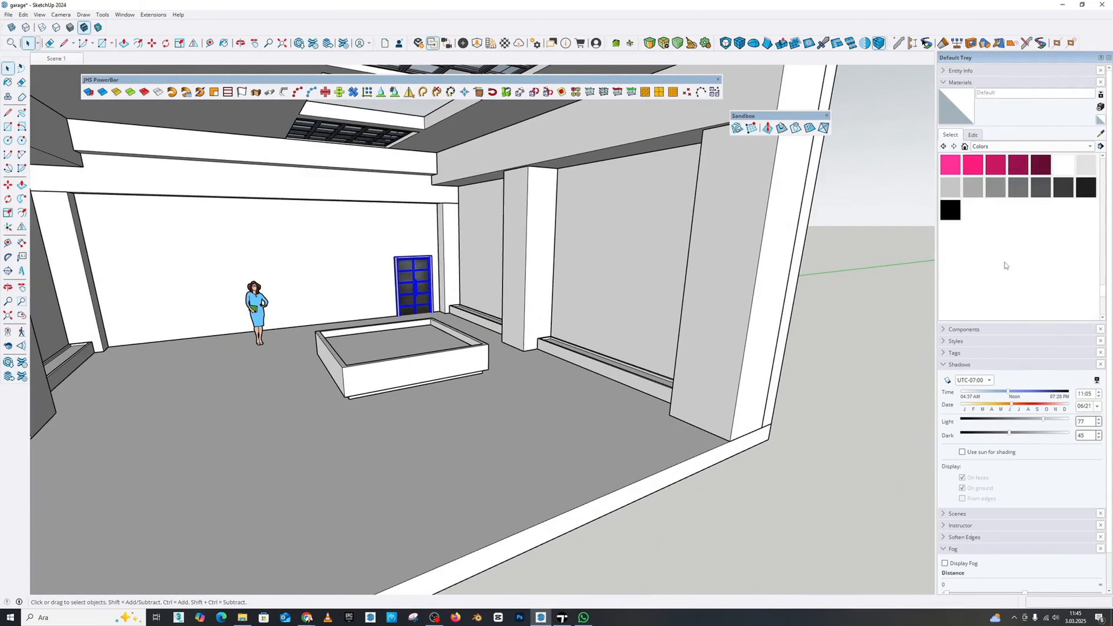
# Paint the long low troughs along the side walls with Color M03, then leave their group
pyautogui.click(973, 209)
pyautogui.scroll(3, 487, 327)
pyautogui.press('space')
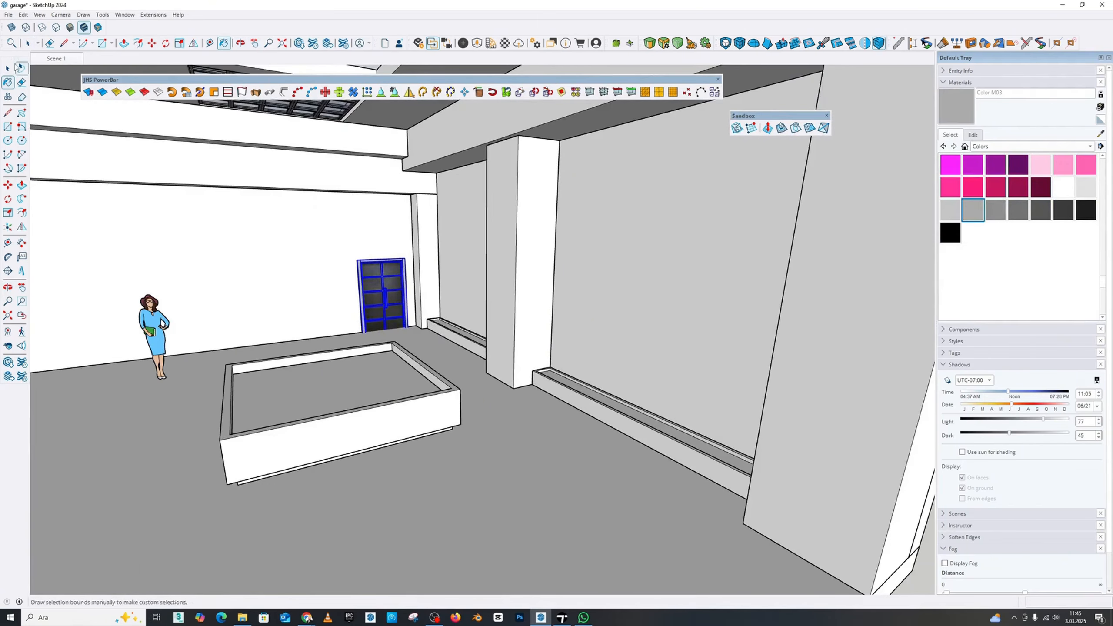
pyautogui.moveTo(396, 248); pyautogui.dragTo(464, 264, button='middle')
pyautogui.tripleClick(473, 350)
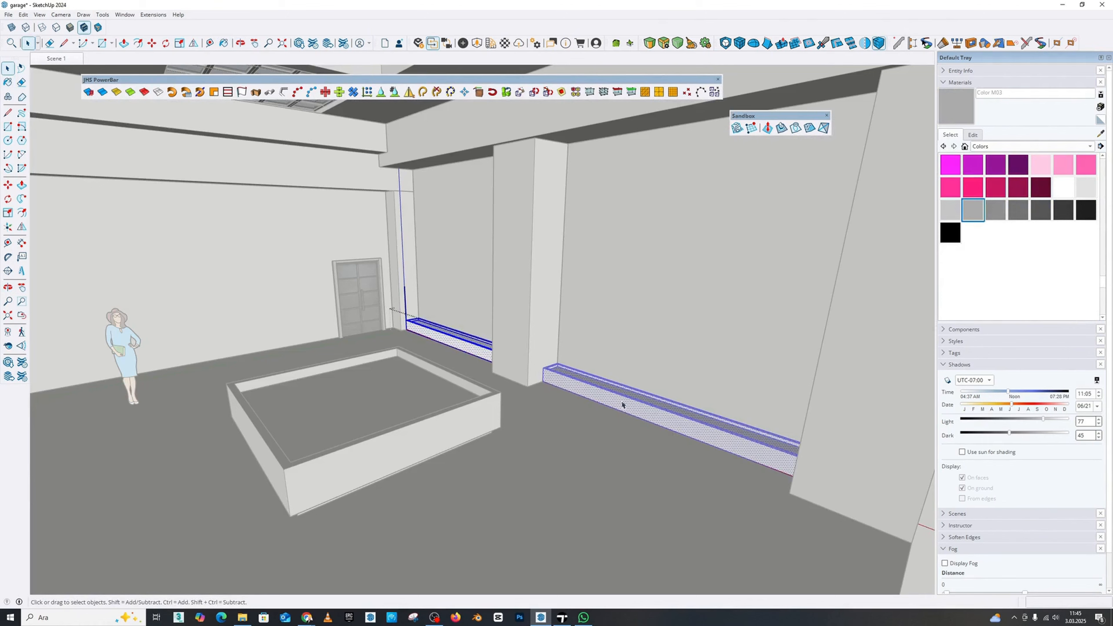
pyautogui.click(7, 84)
pyautogui.scroll(2, 431, 352)
pyautogui.click(462, 332)
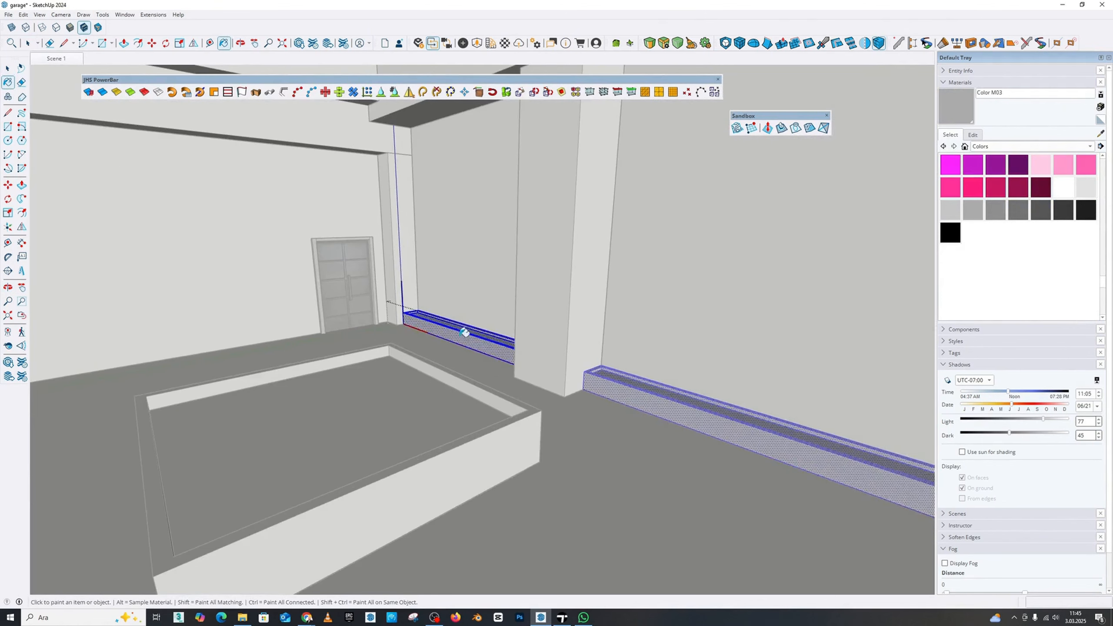
pyautogui.scroll(-4, 462, 331)
pyautogui.moveTo(462, 332); pyautogui.dragTo(374, 341, button='middle')
pyautogui.click(7, 69)
pyautogui.click(346, 323)
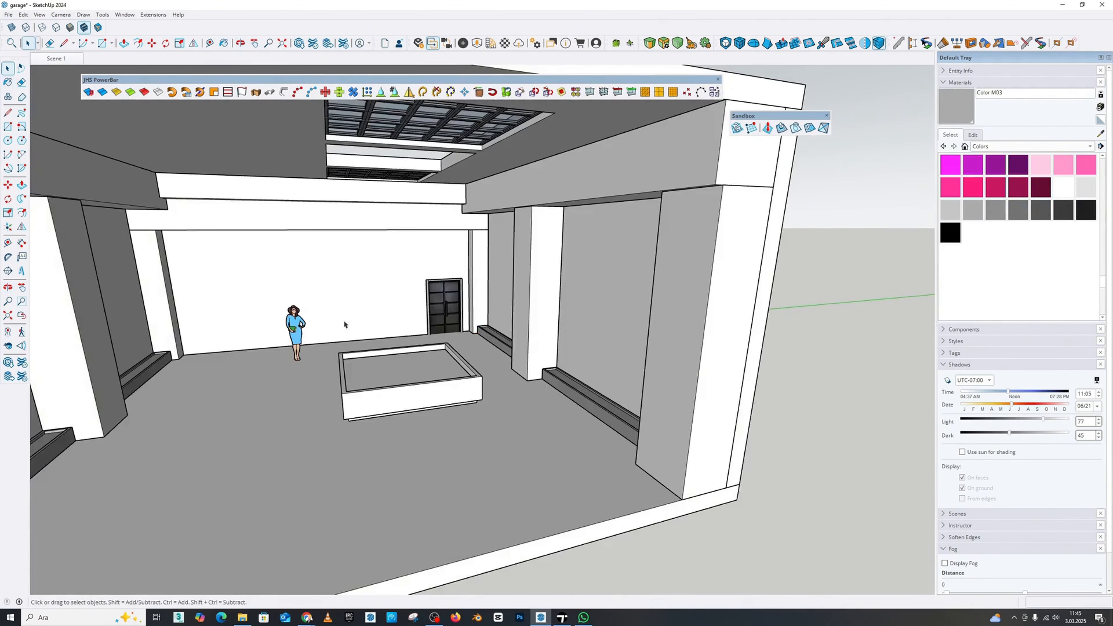
# Paint all faces of the large side-wall columns with Color M04 and leave their group
pyautogui.moveTo(551, 329); pyautogui.dragTo(622, 317, button='middle')
pyautogui.click(997, 213)
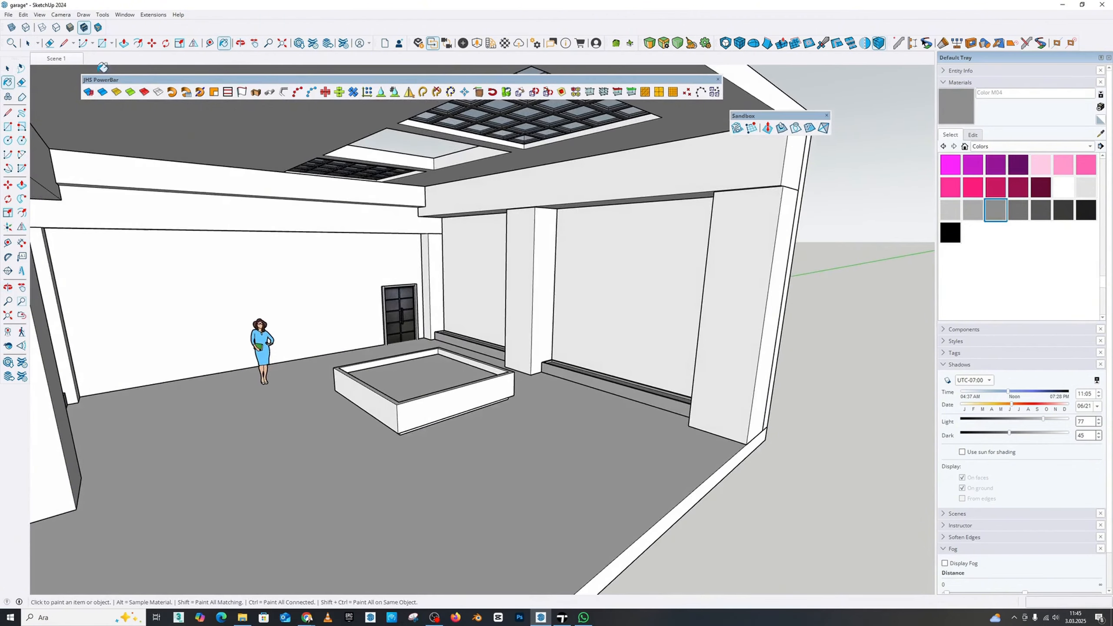
pyautogui.tripleClick(728, 296)
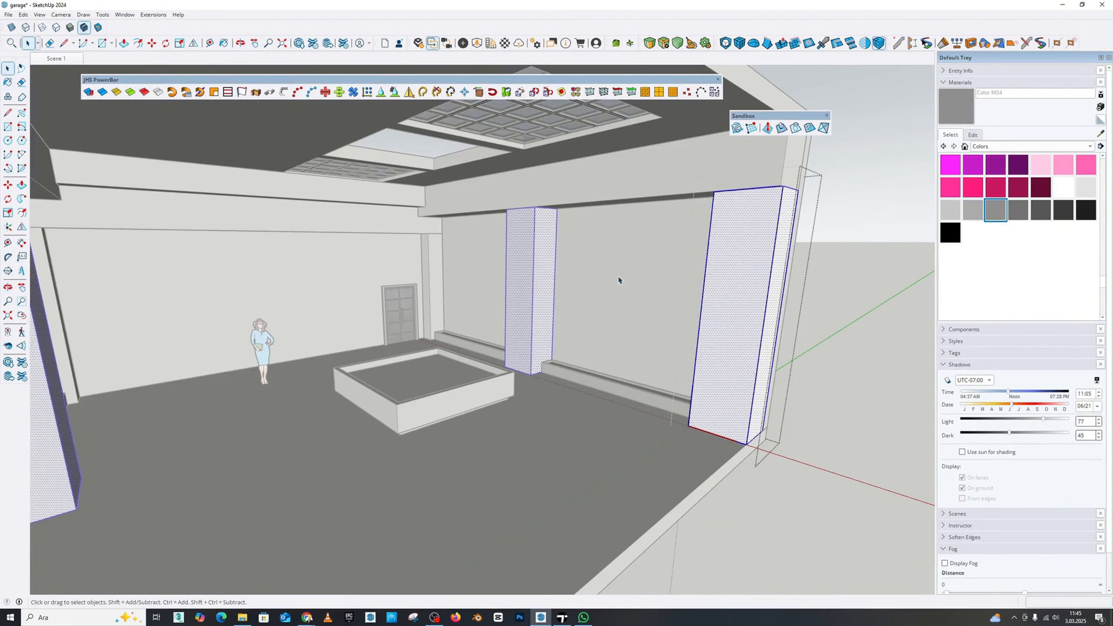
pyautogui.click(7, 82)
pyautogui.click(728, 318)
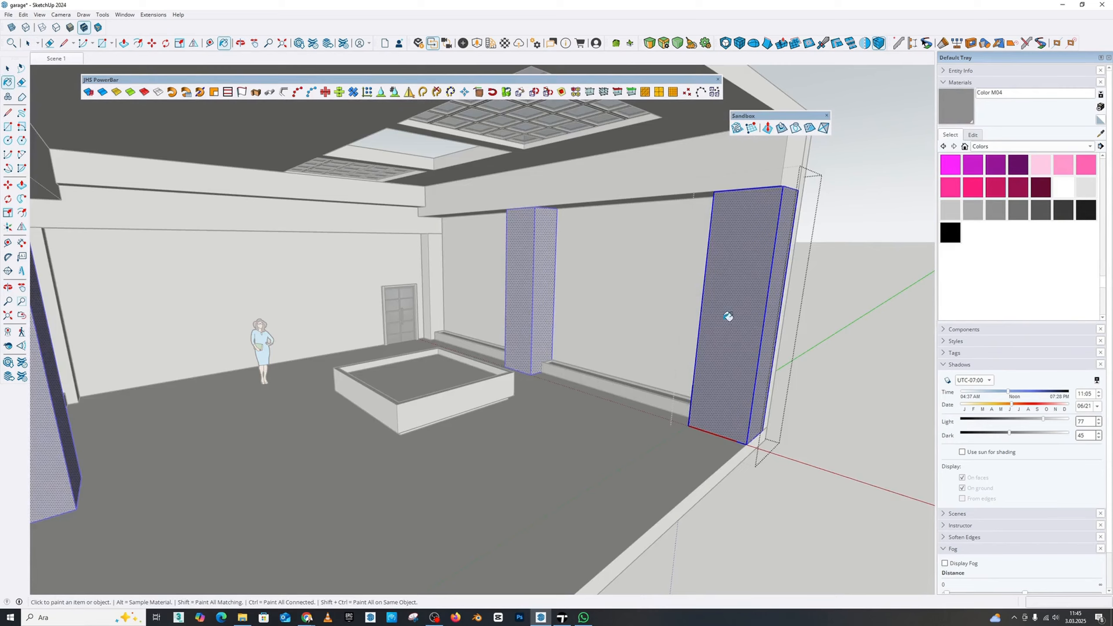
pyautogui.click(7, 68)
pyautogui.click(703, 264)
# Paint the side walls between the columns and the back wall with Color M06
pyautogui.click(1033, 215)
pyautogui.click(669, 304)
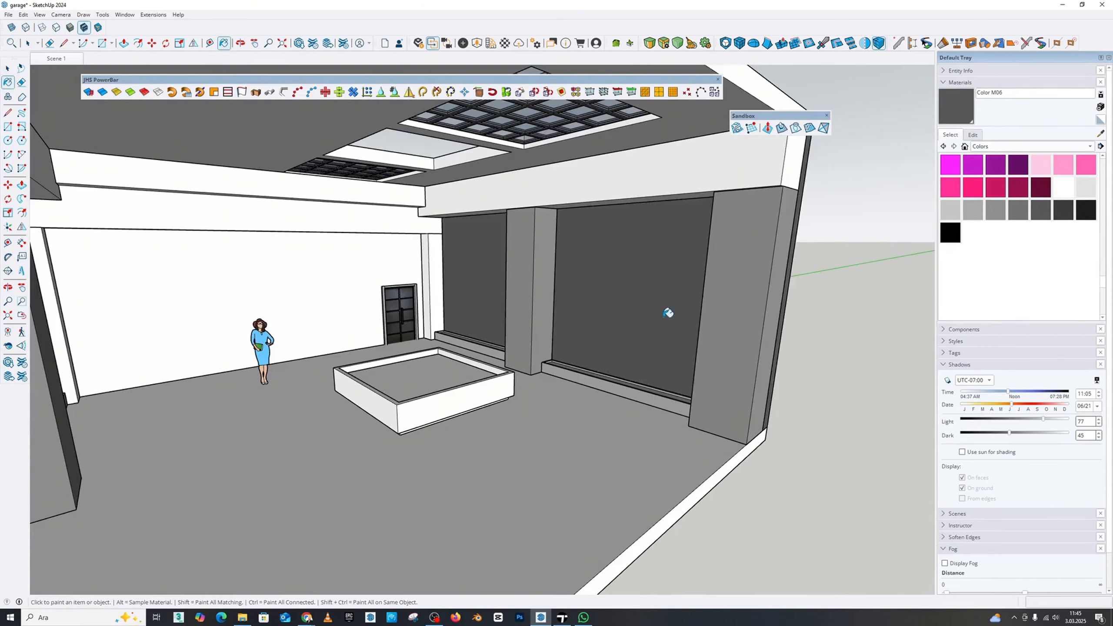
pyautogui.scroll(-3, 666, 311)
pyautogui.moveTo(666, 311)
pyautogui.mouseDown(button='middle')
pyautogui.moveTo(182, 308)
pyautogui.moveTo(211, 221)
pyautogui.moveTo(372, 229)
pyautogui.mouseUp(button='middle')
pyautogui.click(178, 287)
pyautogui.scroll(3, 474, 299)
pyautogui.click(374, 284)
pyautogui.scroll(-5, 376, 281)
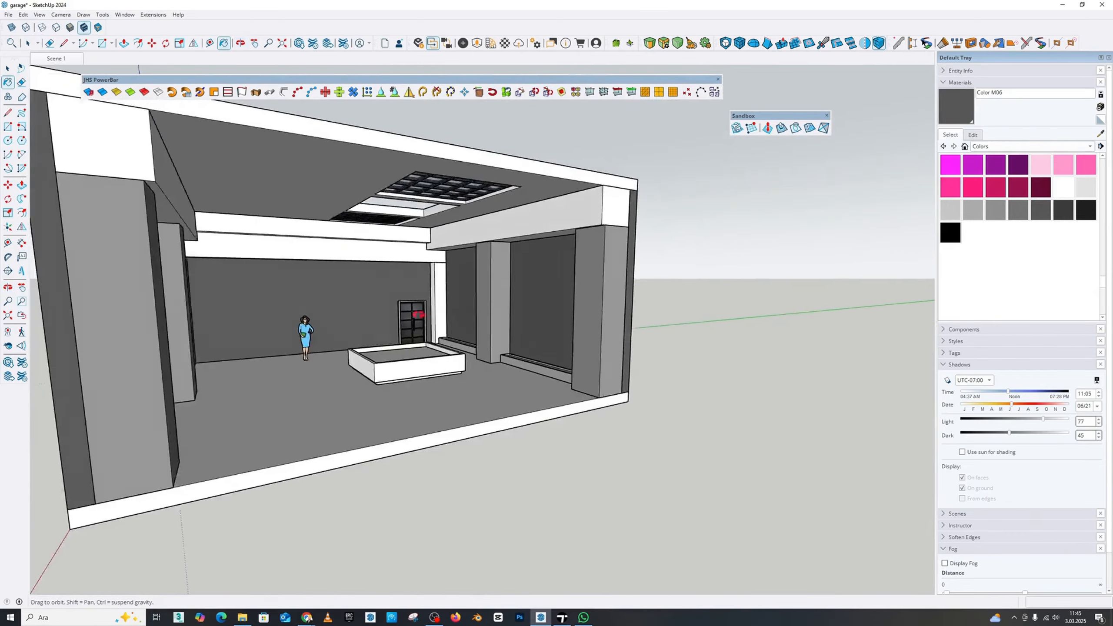
# Paint the narrow columns at both ends of the back wall with Color M04
pyautogui.moveTo(376, 280); pyautogui.dragTo(541, 293, button='middle')
pyautogui.scroll(-3, 583, 293)
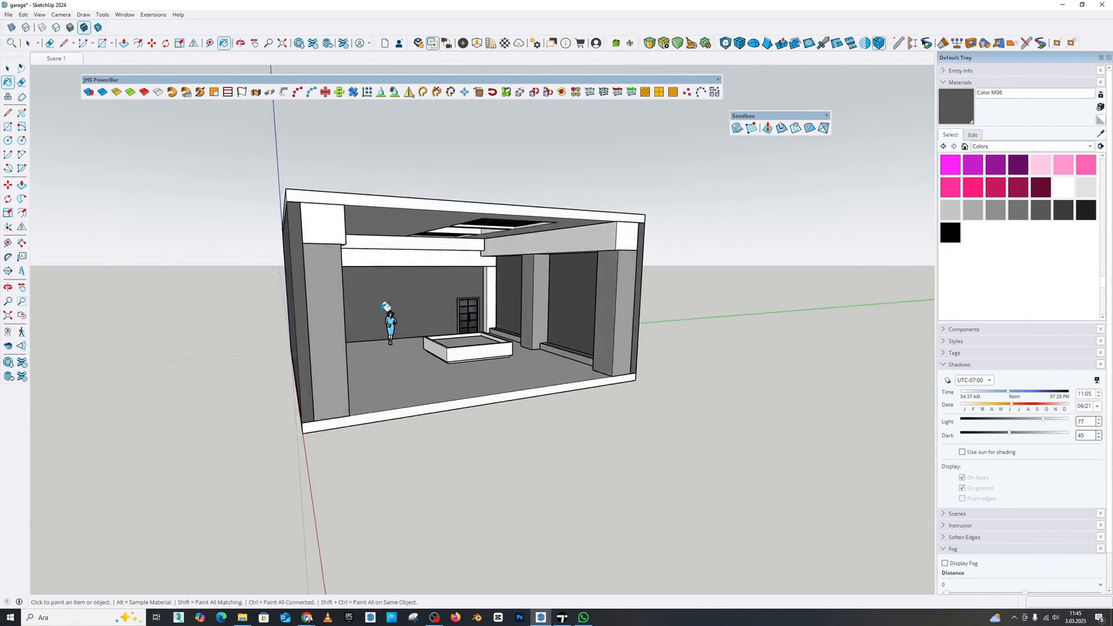
pyautogui.scroll(2, 386, 305)
pyautogui.scroll(5, 373, 304)
pyautogui.moveTo(467, 294)
pyautogui.mouseDown(button='middle')
pyautogui.moveTo(366, 272)
pyautogui.moveTo(373, 256)
pyautogui.moveTo(500, 256)
pyautogui.moveTo(567, 242)
pyautogui.mouseUp(button='middle')
pyautogui.press('b')
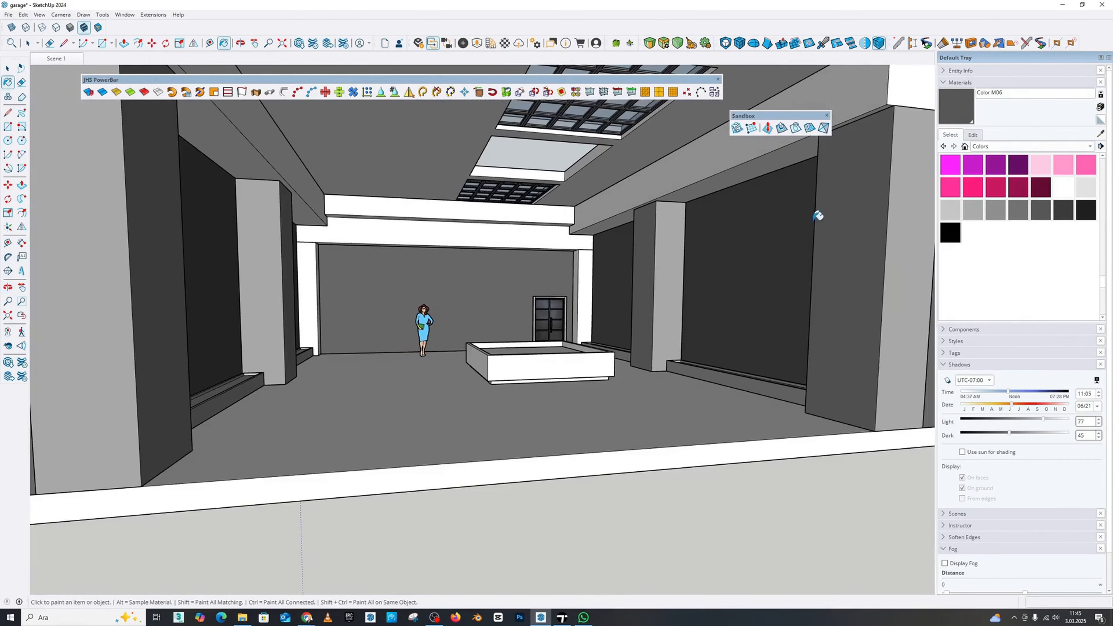
pyautogui.click(1086, 193)
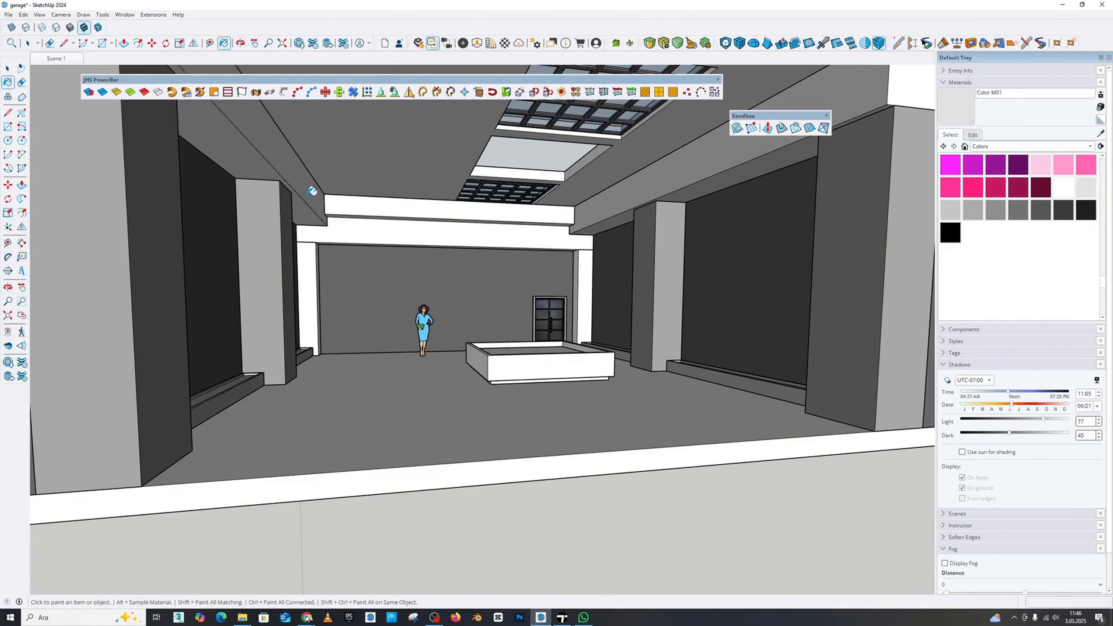
pyautogui.scroll(3, 394, 206)
pyautogui.moveTo(521, 246)
pyautogui.mouseDown(button='middle')
pyautogui.moveTo(591, 234)
pyautogui.moveTo(569, 264)
pyautogui.moveTo(692, 209)
pyautogui.moveTo(469, 271)
pyautogui.moveTo(529, 281)
pyautogui.moveTo(606, 319)
pyautogui.moveTo(557, 331)
pyautogui.moveTo(649, 331)
pyautogui.mouseUp(button='middle')
pyautogui.keyDown('alt'); pyautogui.click(648, 330); pyautogui.keyUp('alt')
pyautogui.click(613, 324)
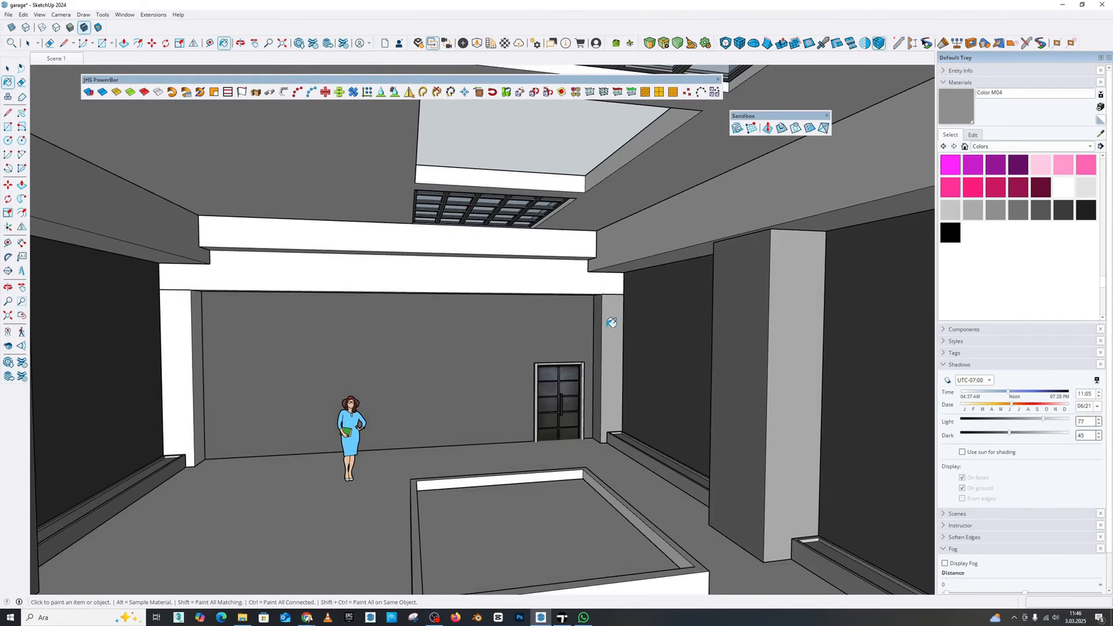
pyautogui.click(186, 344)
# Paint the raised rim of the central rectangular platform with Color K01
pyautogui.scroll(-6, 405, 357)
pyautogui.scroll(10, 378, 385)
pyautogui.moveTo(405, 356)
pyautogui.mouseDown(button='middle')
pyautogui.moveTo(378, 385)
pyautogui.moveTo(389, 359)
pyautogui.mouseUp(button='middle')
pyautogui.scroll(-9, 382, 370)
pyautogui.scroll(5, 495, 373)
pyautogui.press('space')
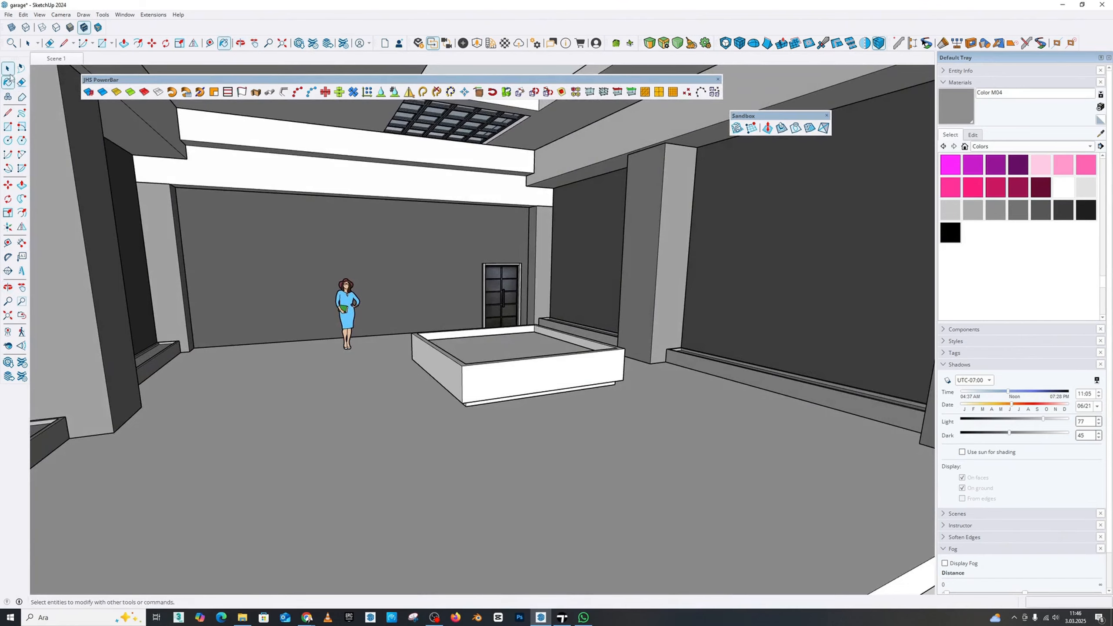
pyautogui.scroll(3, 521, 373)
pyautogui.tripleClick(521, 373)
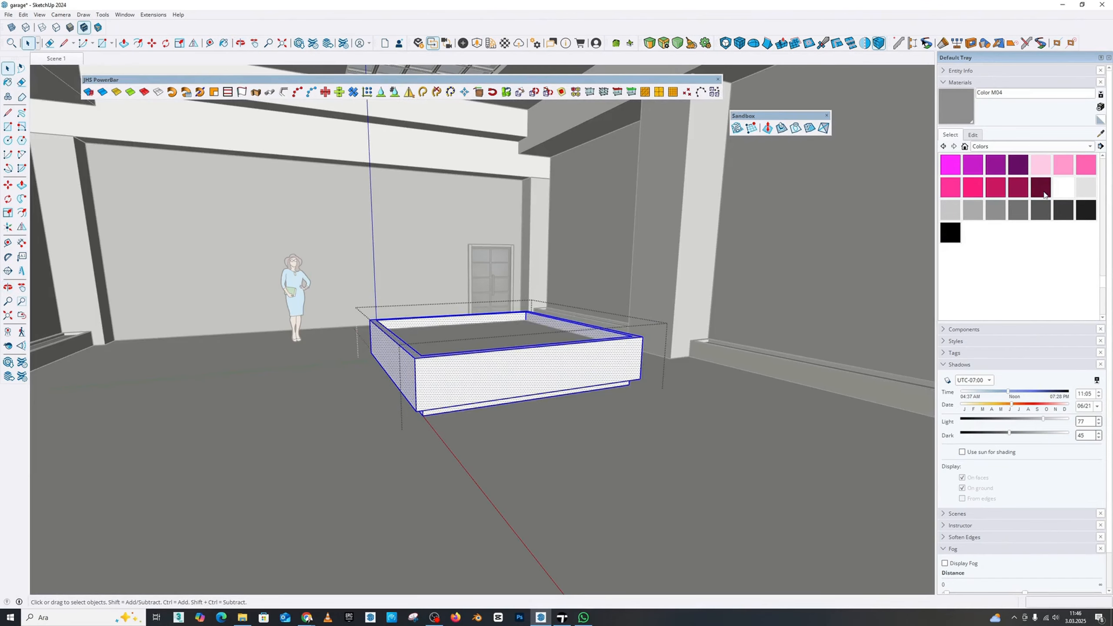
pyautogui.scroll(2, 1044, 195)
pyautogui.click(1019, 189)
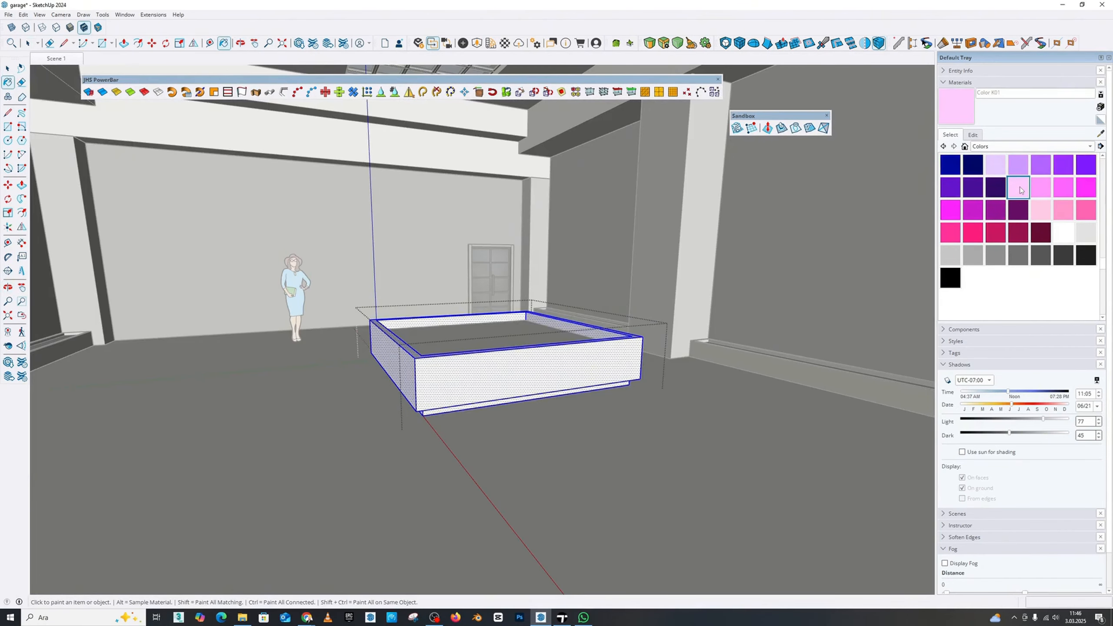
pyautogui.click(547, 355)
pyautogui.moveTo(507, 358); pyautogui.dragTo(504, 384, button='middle')
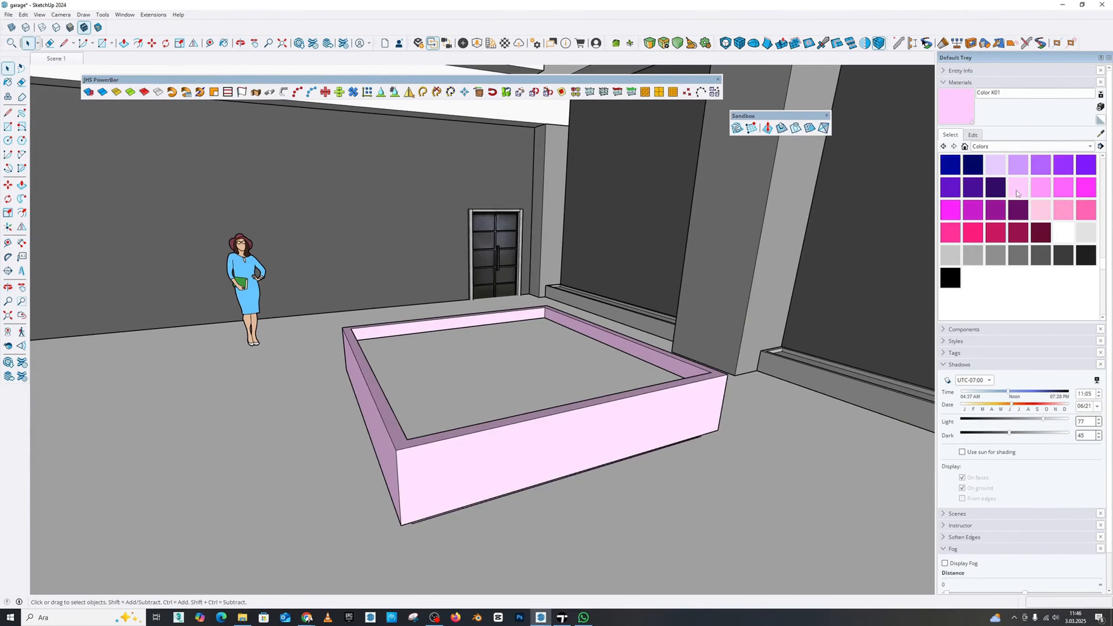
# Paint the recessed surface inside the central platform's rim with Color J08
pyautogui.click(995, 188)
pyautogui.click(531, 373)
pyautogui.scroll(-5, 535, 381)
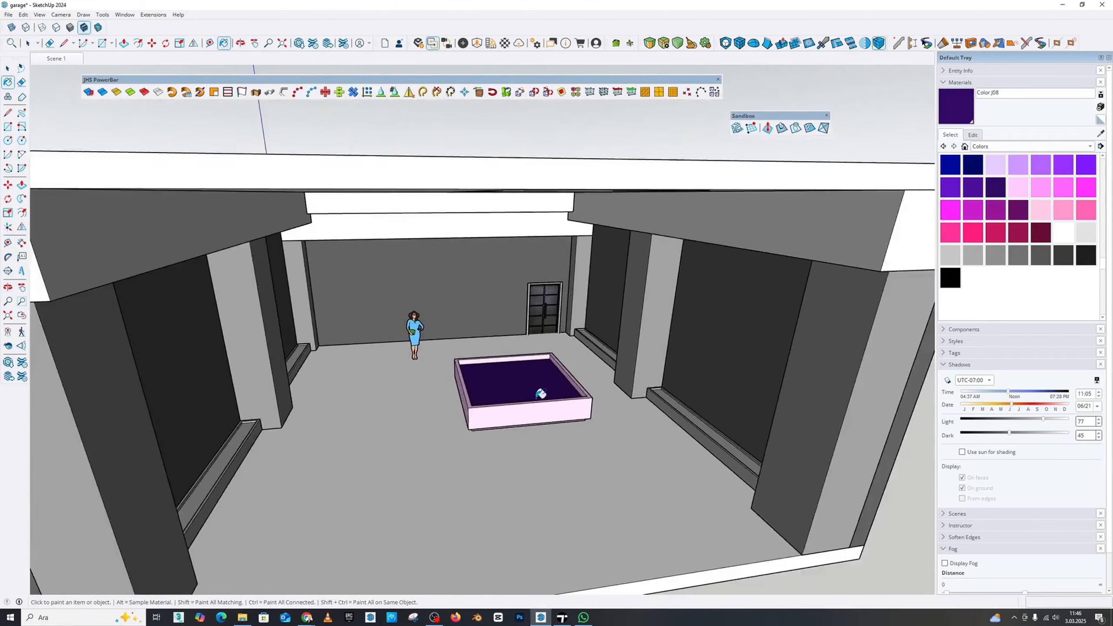
pyautogui.moveTo(536, 390)
pyautogui.mouseDown(button='middle')
pyautogui.moveTo(561, 276)
pyautogui.moveTo(449, 349)
pyautogui.mouseUp(button='middle')
pyautogui.scroll(4, 438, 356)
pyautogui.scroll(6, 571, 421)
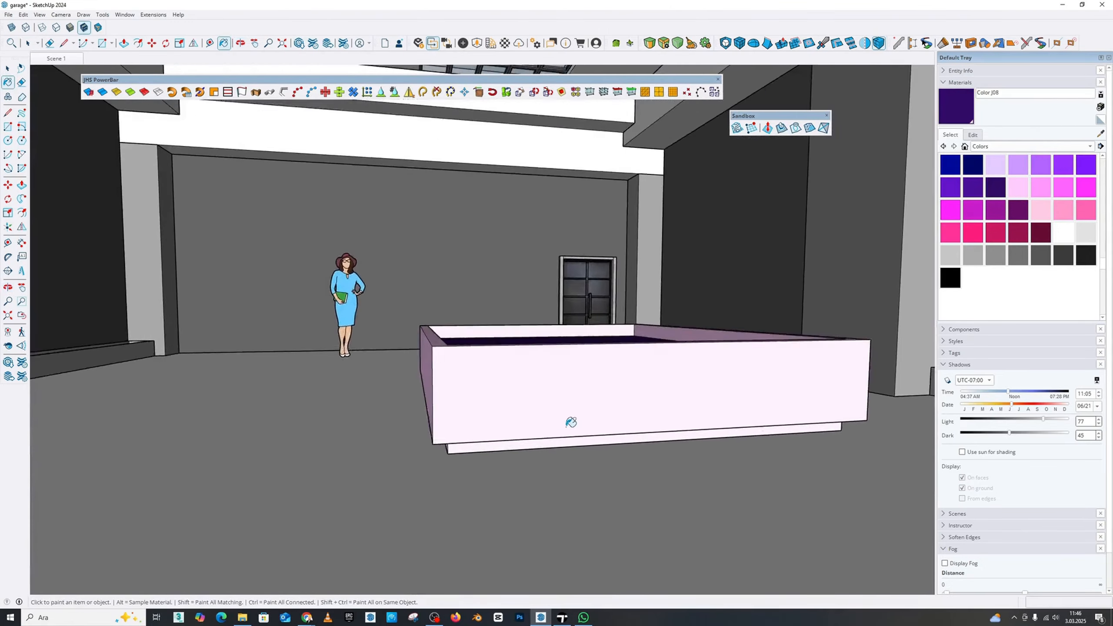
# Paint the ceiling slab around the skylights with Color G01
pyautogui.moveTo(570, 421)
pyautogui.mouseDown(button='middle')
pyautogui.moveTo(503, 341)
pyautogui.moveTo(516, 256)
pyautogui.moveTo(559, 351)
pyautogui.moveTo(608, 398)
pyautogui.moveTo(599, 435)
pyautogui.moveTo(574, 385)
pyautogui.moveTo(518, 335)
pyautogui.moveTo(592, 269)
pyautogui.moveTo(611, 282)
pyautogui.mouseUp(button='middle')
pyautogui.scroll(-5, 587, 432)
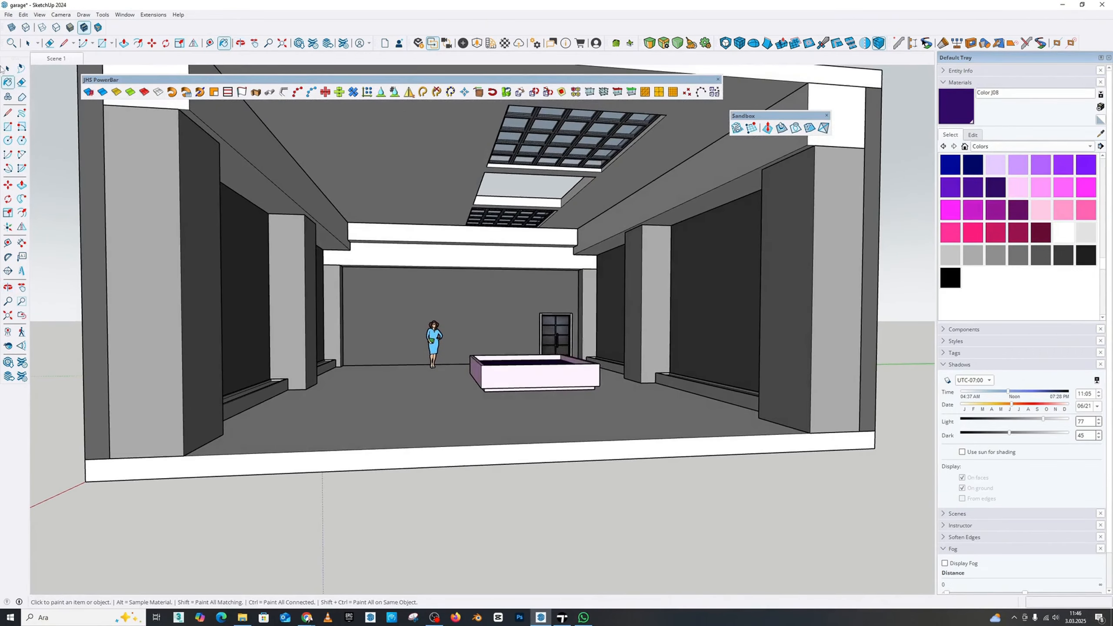
pyautogui.press('space')
pyautogui.moveTo(372, 221); pyautogui.dragTo(409, 296)
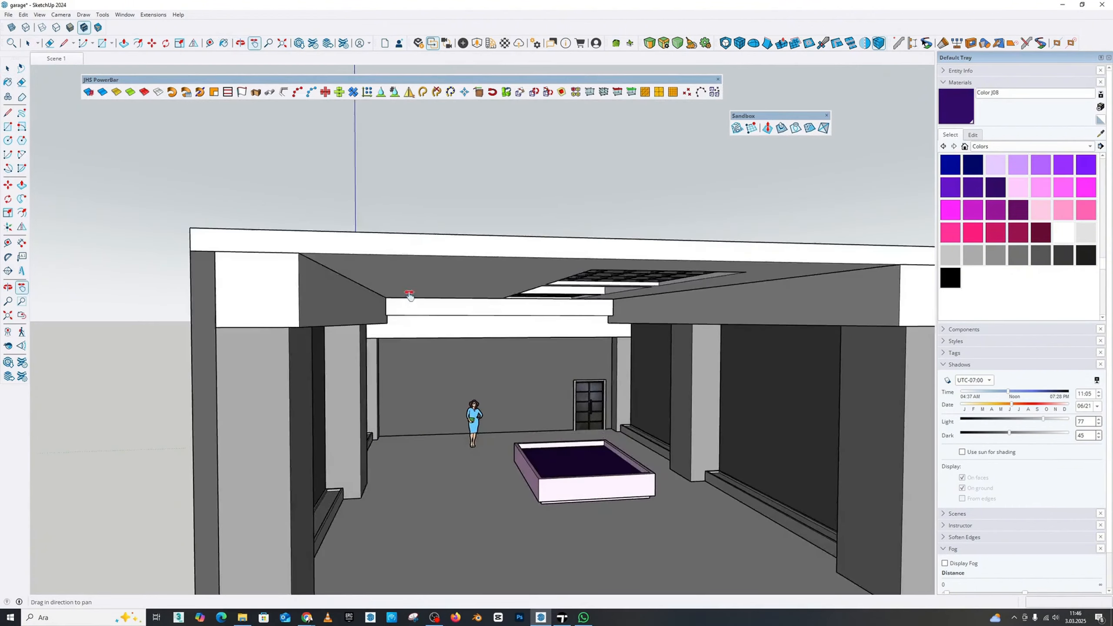
pyautogui.scroll(-2, 411, 295)
pyautogui.moveTo(487, 245); pyautogui.dragTo(491, 220, button='middle')
pyautogui.rightClick(492, 221)
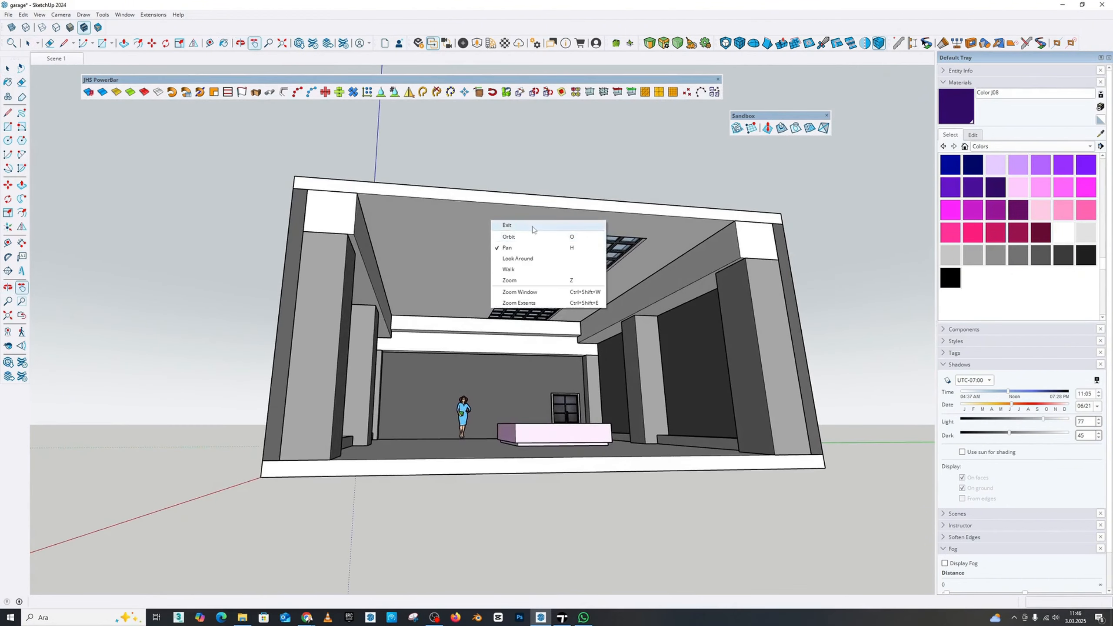
pyautogui.click(507, 225)
pyautogui.scroll(2, 1048, 218)
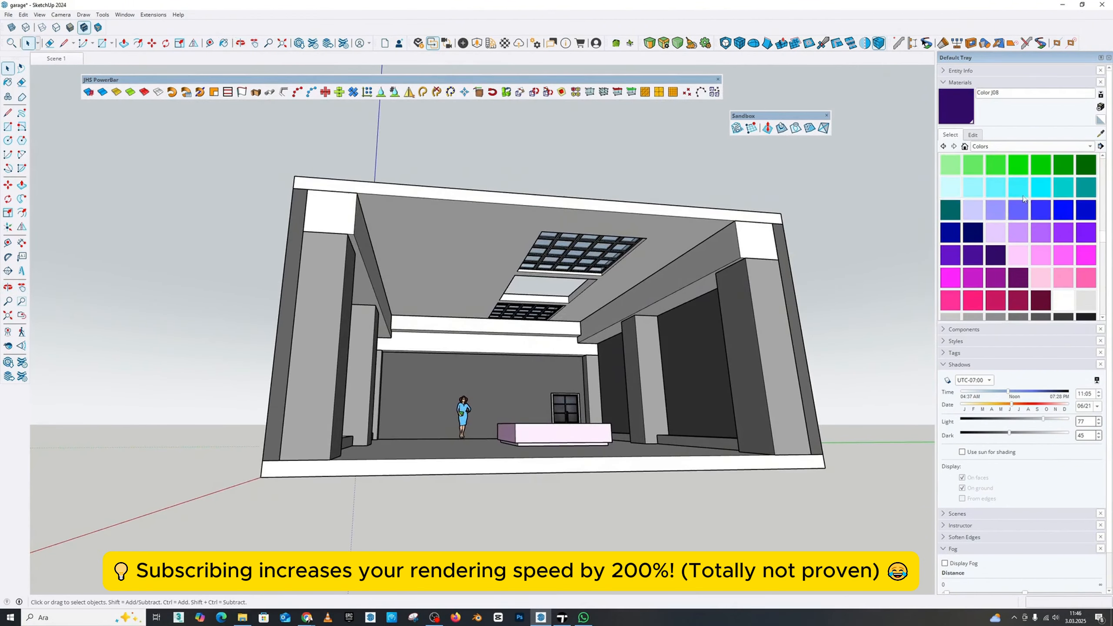
pyautogui.scroll(1, 1055, 199)
pyautogui.click(1086, 171)
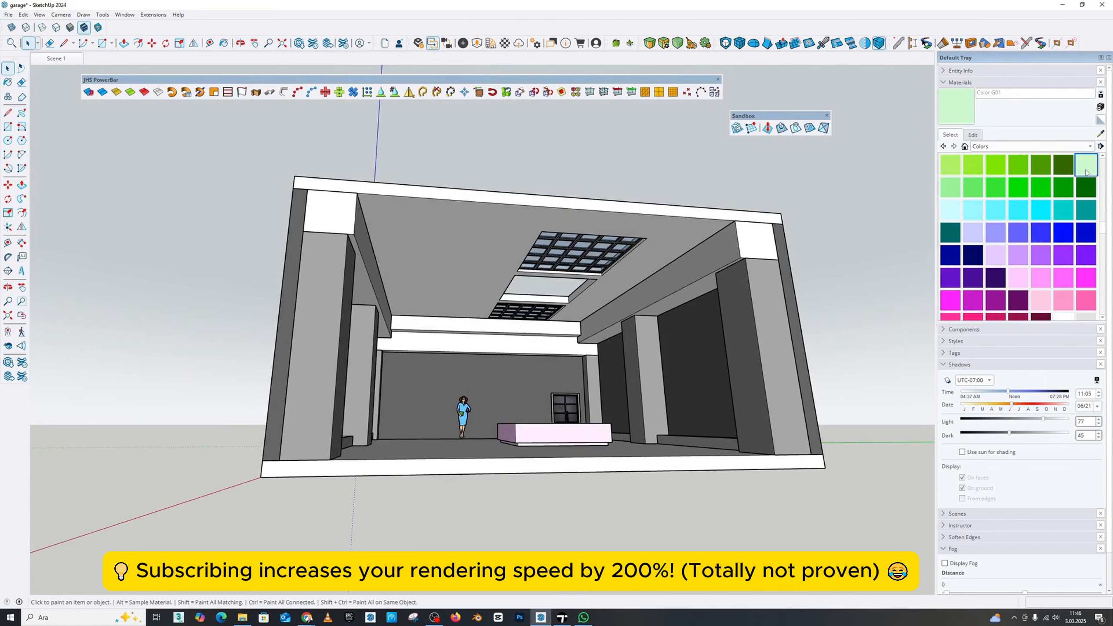
pyautogui.click(480, 219)
# Paint the garage floor slab with Color B01
pyautogui.moveTo(480, 220)
pyautogui.mouseDown(button='middle')
pyautogui.moveTo(548, 307)
pyautogui.moveTo(569, 316)
pyautogui.moveTo(686, 442)
pyautogui.moveTo(649, 457)
pyautogui.moveTo(588, 509)
pyautogui.mouseUp(button='middle')
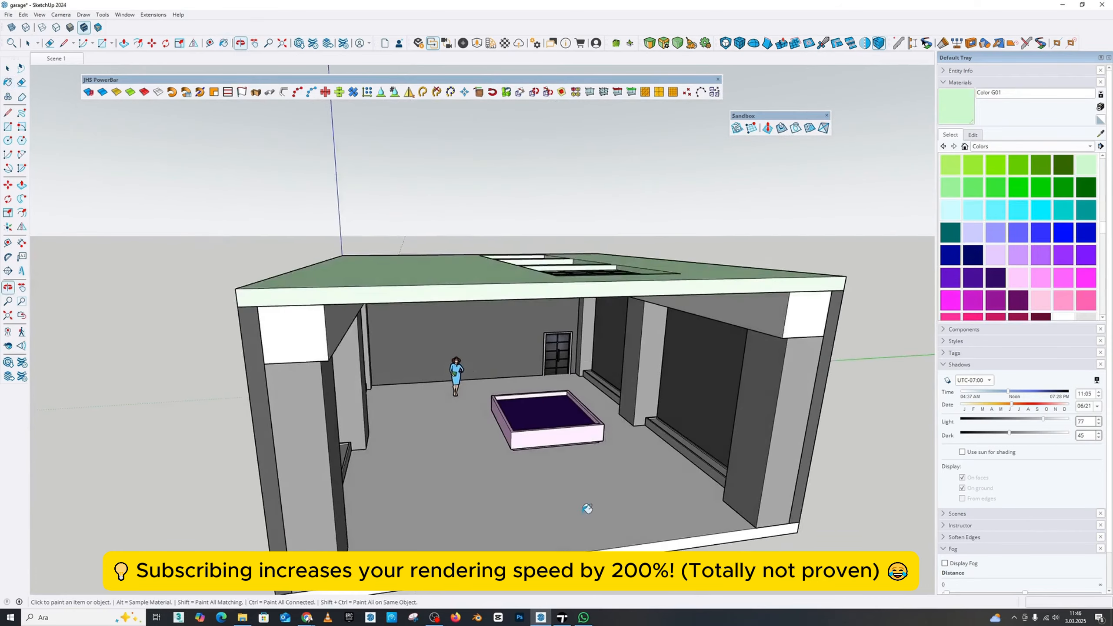
pyautogui.scroll(2, 588, 509)
pyautogui.scroll(5, 1037, 219)
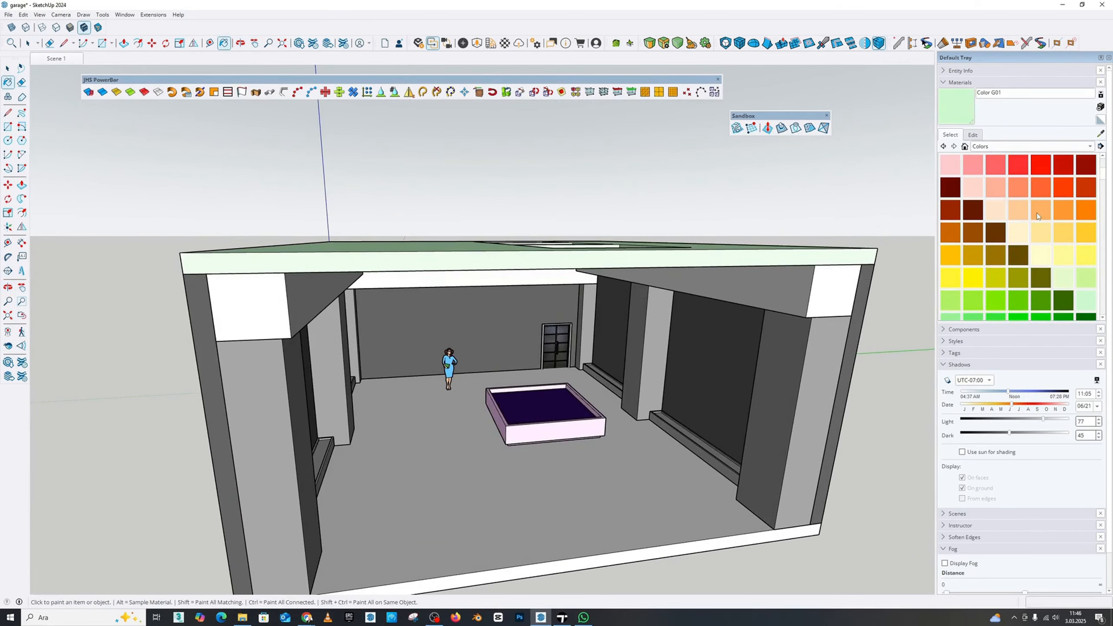
pyautogui.click(972, 187)
pyautogui.click(662, 489)
# Delete the standing woman scale figure near the back wall
pyautogui.moveTo(662, 489)
pyautogui.mouseDown(button='middle')
pyautogui.moveTo(452, 455)
pyautogui.moveTo(667, 422)
pyautogui.moveTo(524, 403)
pyautogui.mouseUp(button='middle')
pyautogui.scroll(2, 672, 410)
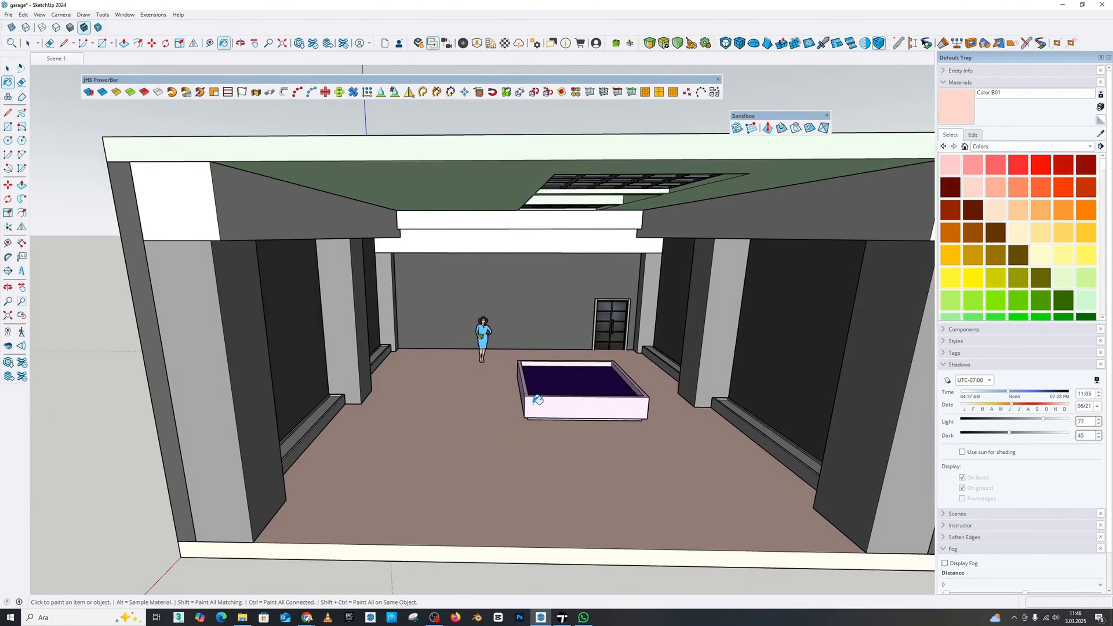
pyautogui.moveTo(547, 322)
pyautogui.mouseDown(button='middle')
pyautogui.moveTo(589, 278)
pyautogui.moveTo(373, 263)
pyautogui.moveTo(407, 272)
pyautogui.moveTo(335, 350)
pyautogui.mouseUp(button='middle')
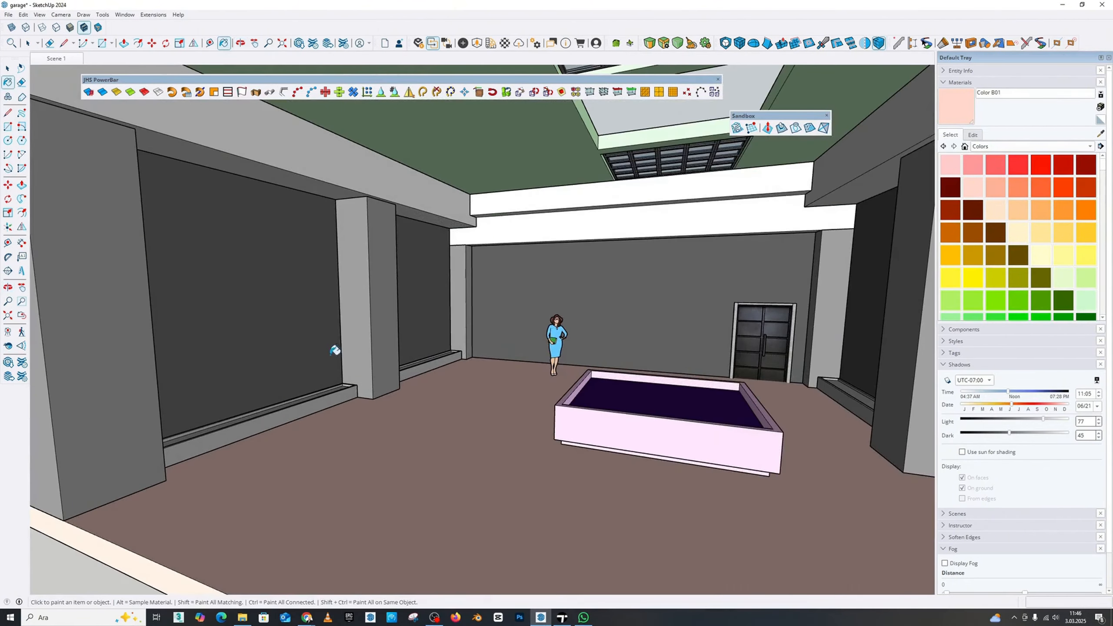
pyautogui.moveTo(516, 330); pyautogui.dragTo(628, 353, button='middle')
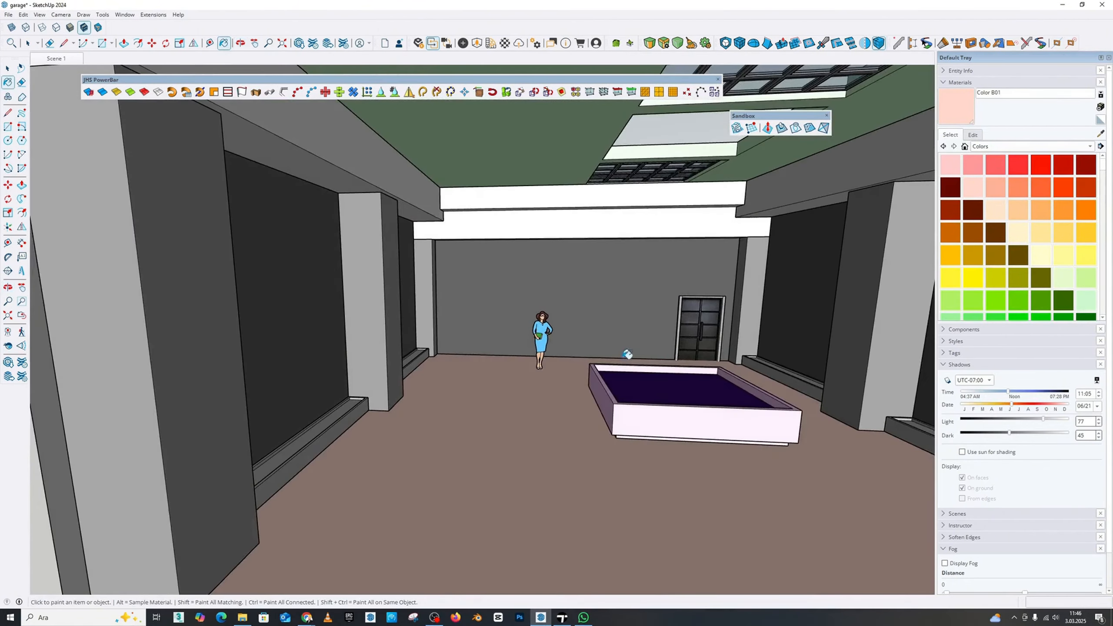
pyautogui.scroll(1, 493, 351)
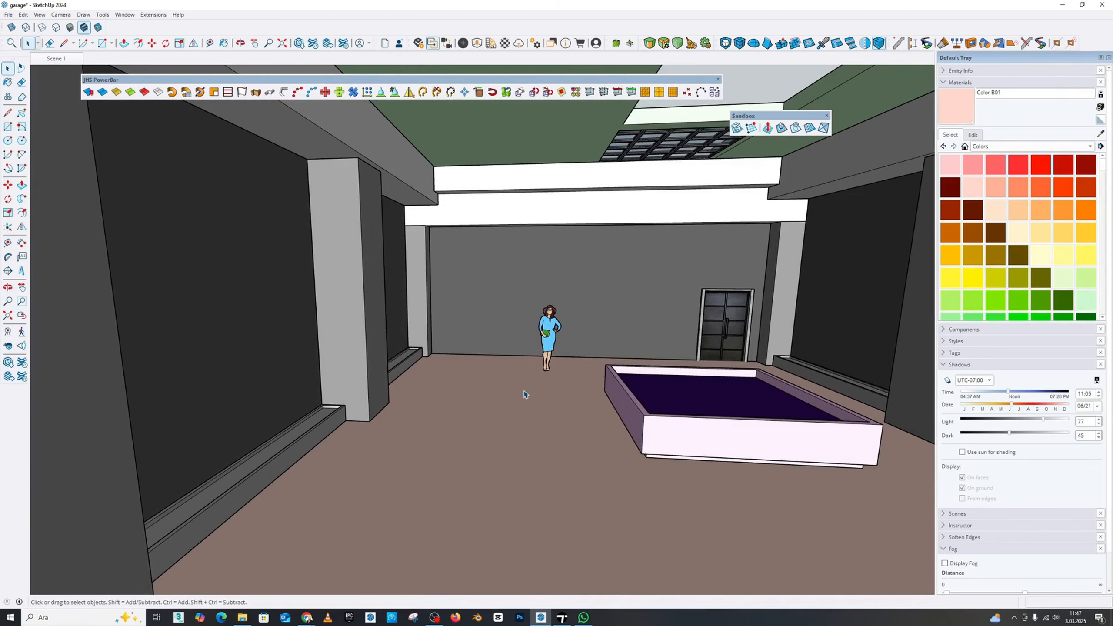
pyautogui.scroll(-4, 439, 336)
pyautogui.scroll(5, 429, 323)
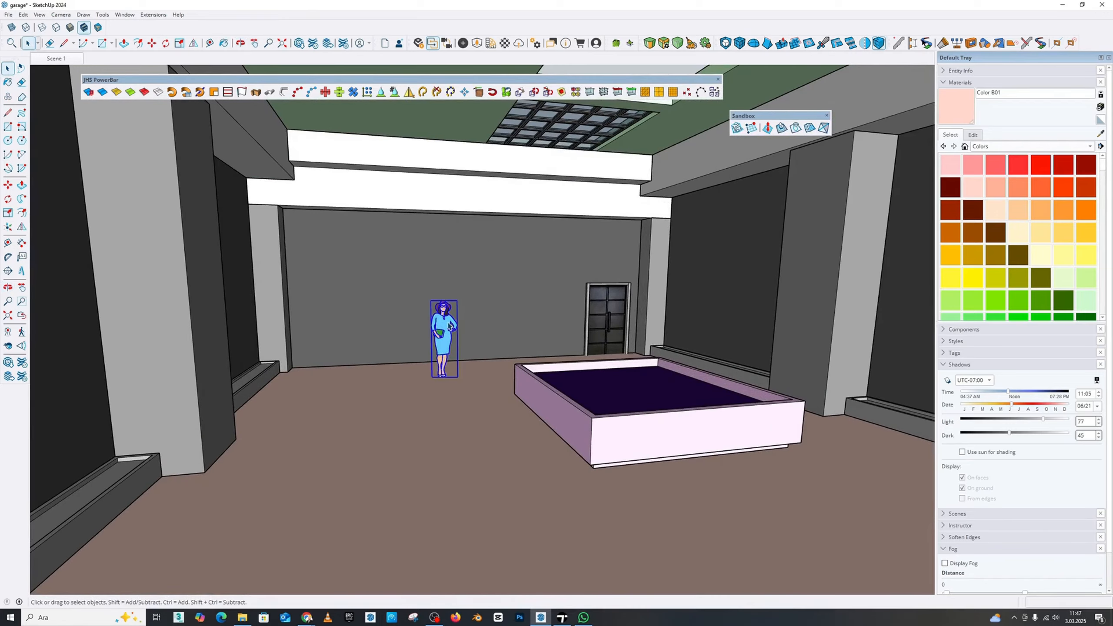
pyautogui.press('Delete')
# Turn on shadows and set them to 11:13 on 06/20 with Light 61 and Dark 43
pyautogui.moveTo(449, 326); pyautogui.dragTo(401, 402, button='middle')
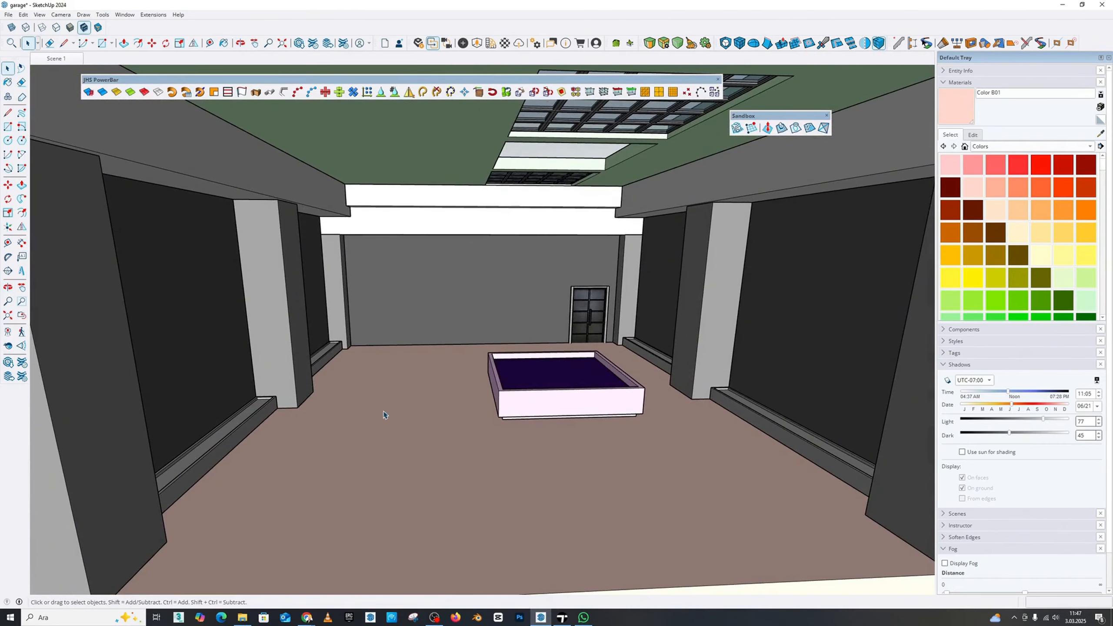
pyautogui.scroll(-4, 428, 392)
pyautogui.scroll(2, 570, 390)
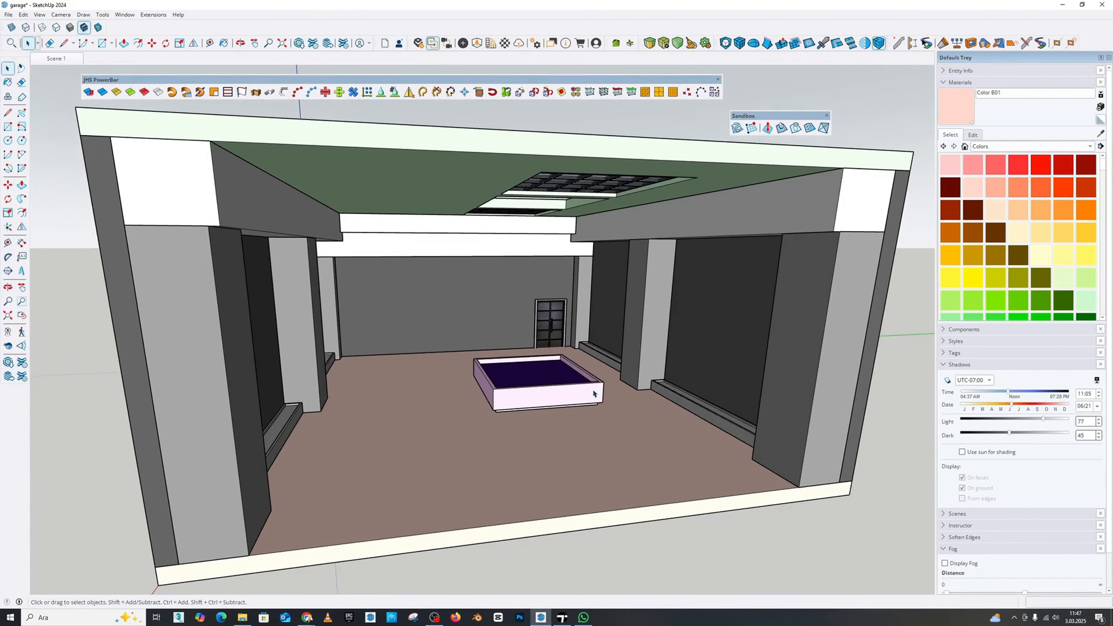
pyautogui.scroll(3, 554, 386)
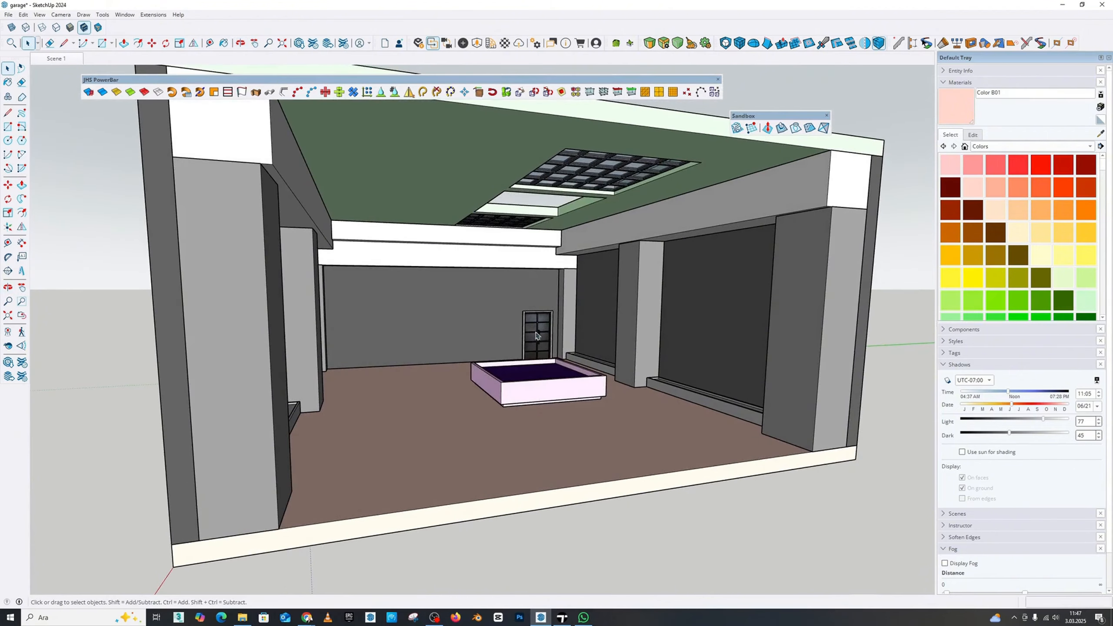
pyautogui.scroll(2, 439, 334)
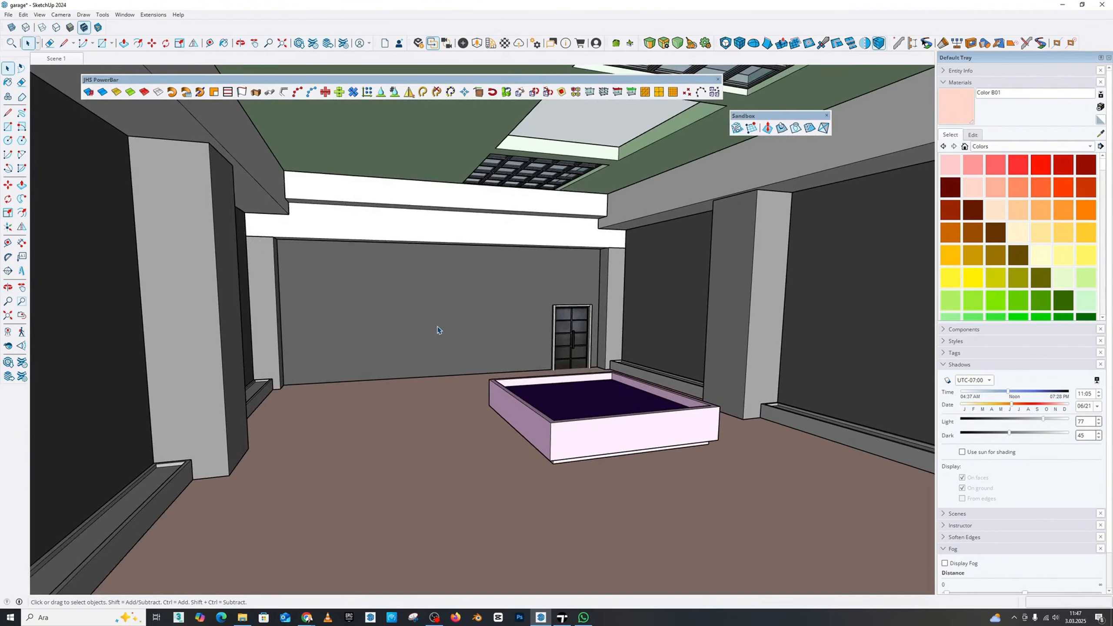
pyautogui.moveTo(485, 315); pyautogui.dragTo(489, 332, button='middle')
pyautogui.scroll(1, 489, 331)
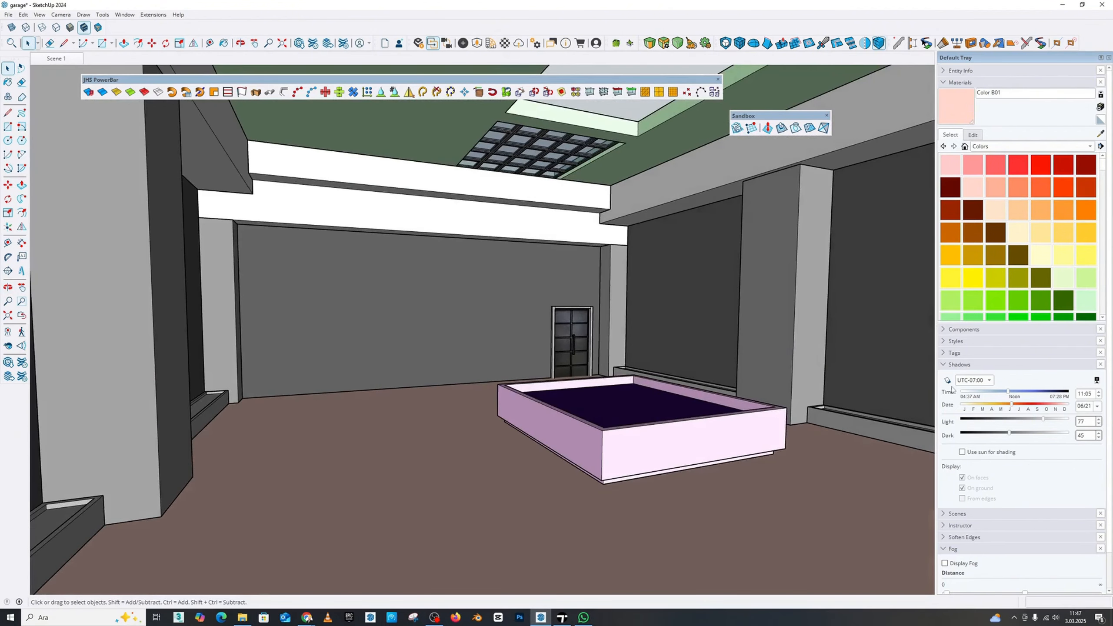
pyautogui.click(947, 380)
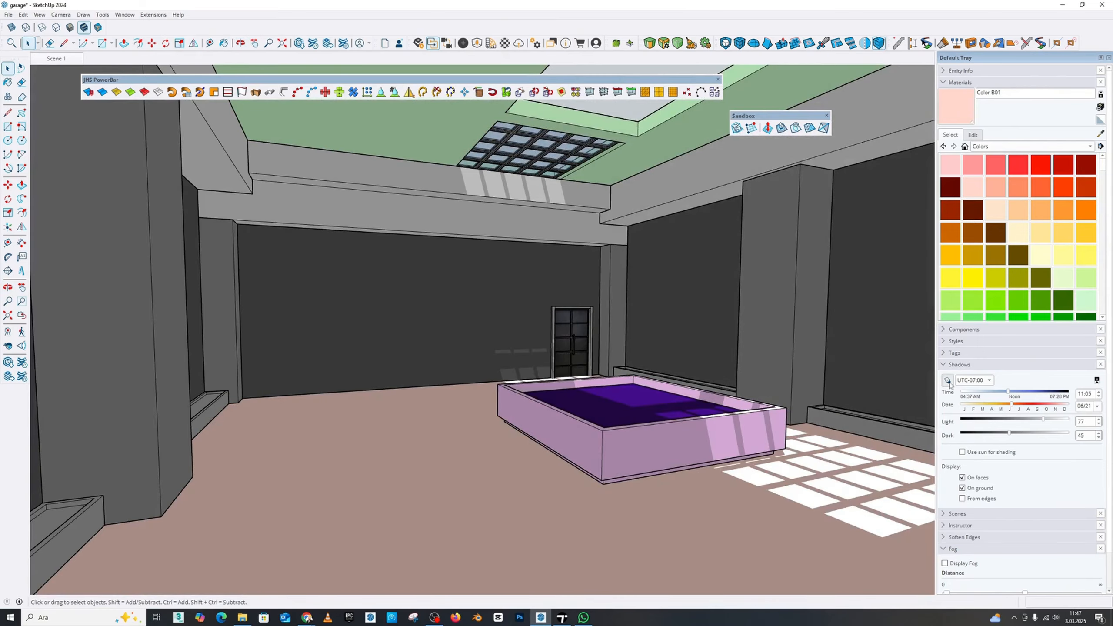
pyautogui.moveTo(424, 343); pyautogui.dragTo(445, 327, button='middle')
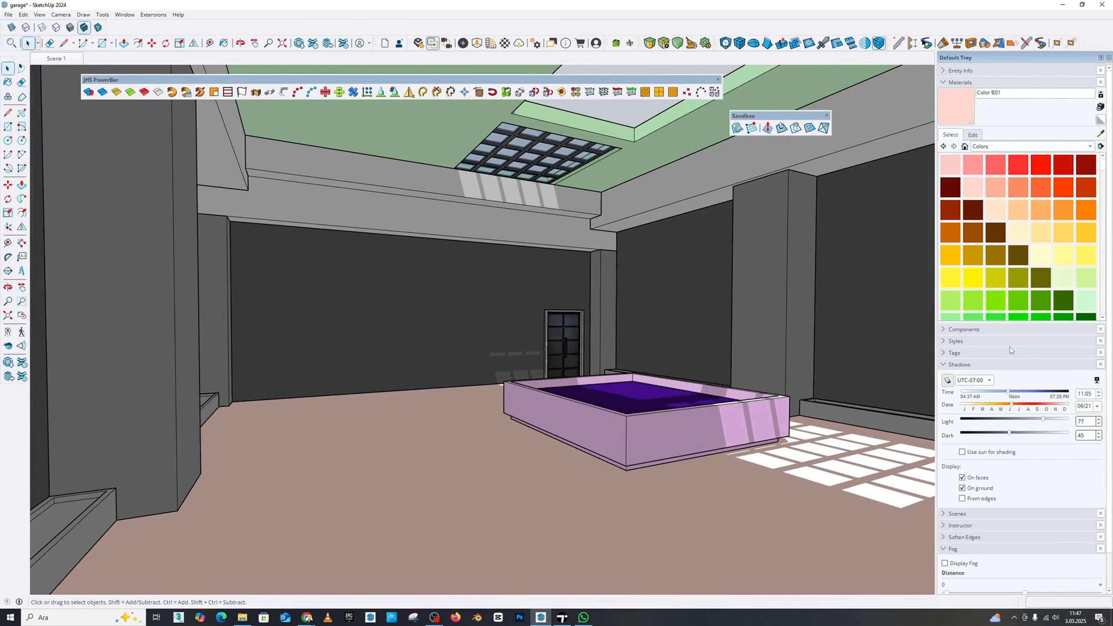
pyautogui.moveTo(1009, 391); pyautogui.dragTo(1007, 433)
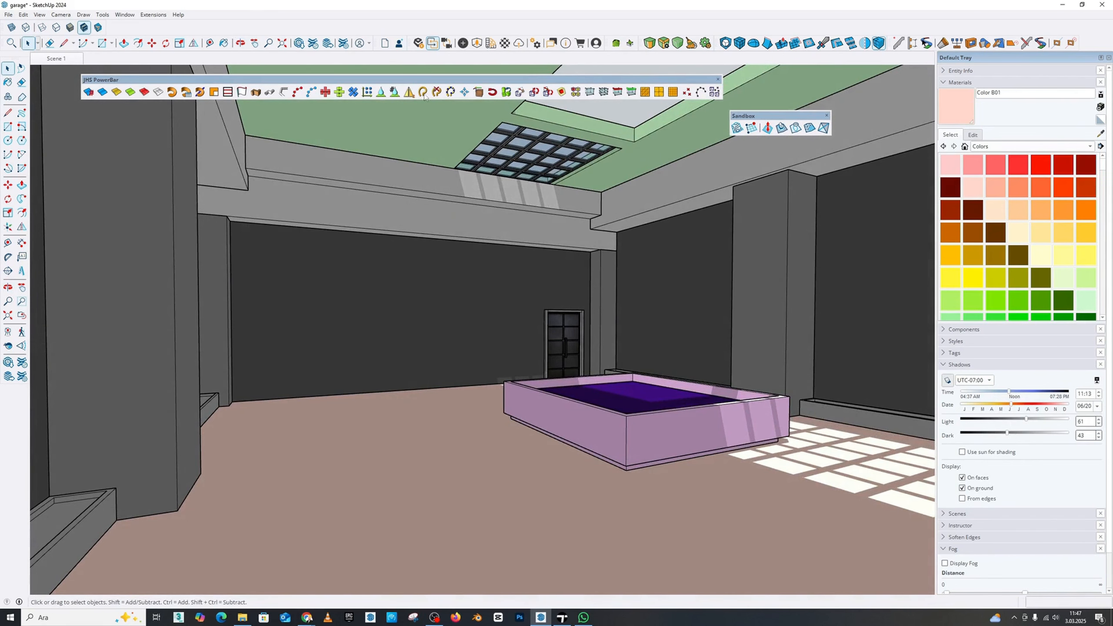
# Enable the Solar North tools in the workspace
pyautogui.click(40, 14)
pyautogui.click(50, 23)
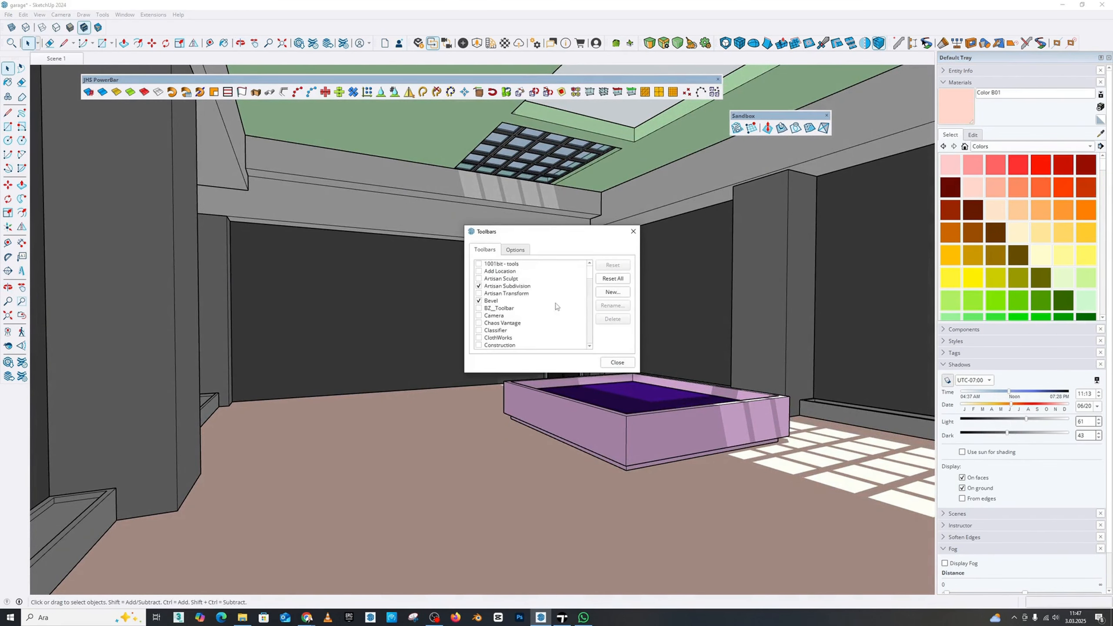
pyautogui.scroll(-10, 515, 295)
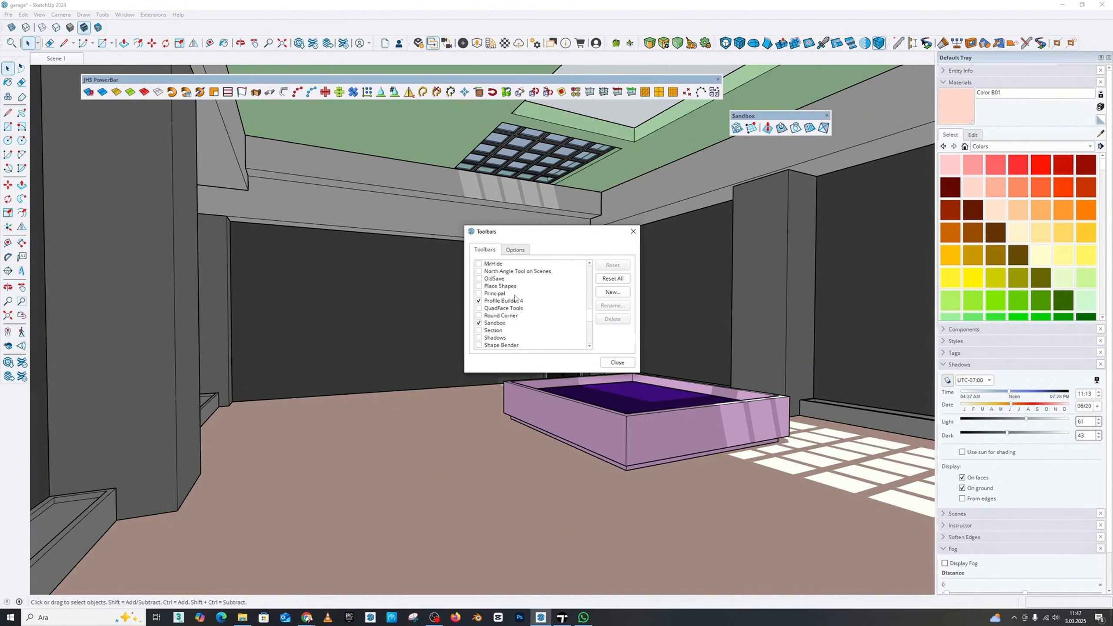
pyautogui.scroll(-1, 487, 295)
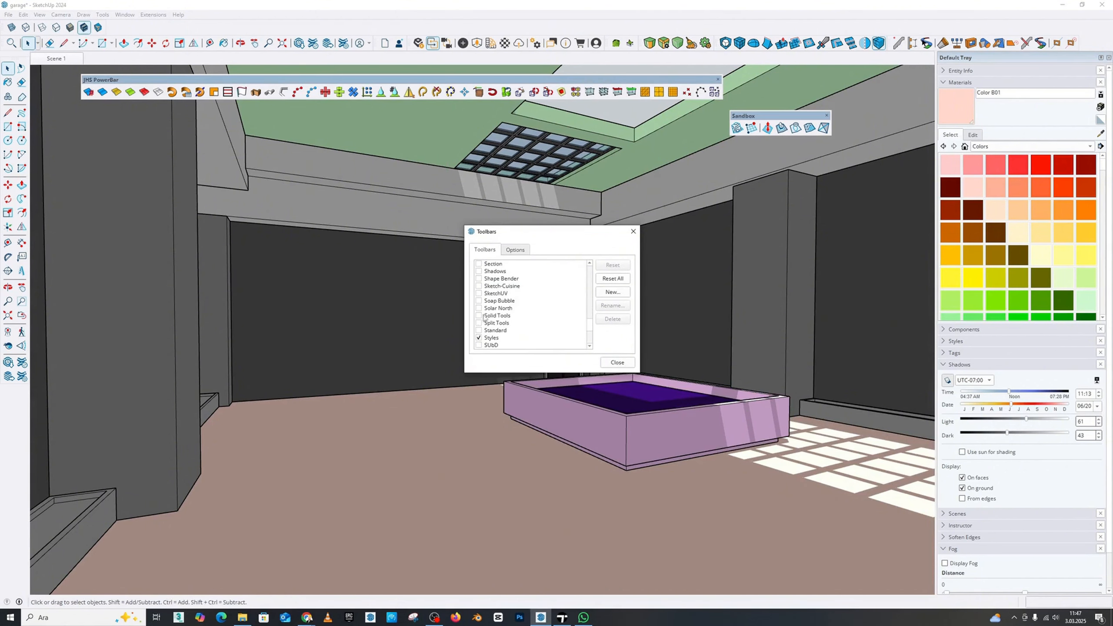
pyautogui.click(617, 362)
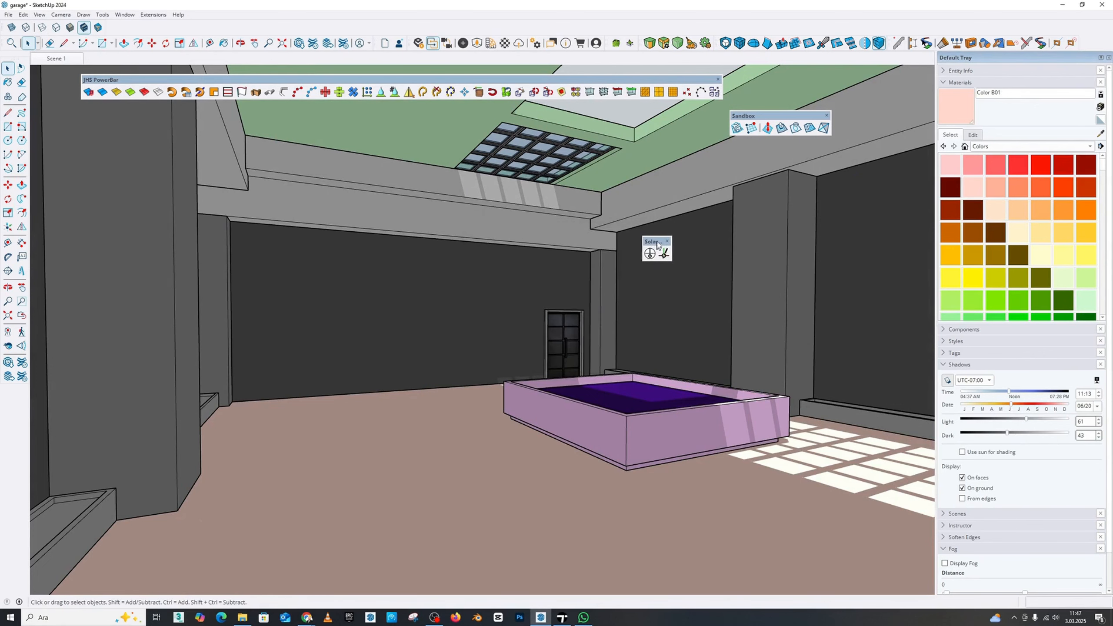
# Set the solar north direction to about 270 degrees so sunlight through the skylights falls around the central platform
pyautogui.click(664, 251)
pyautogui.click(830, 524)
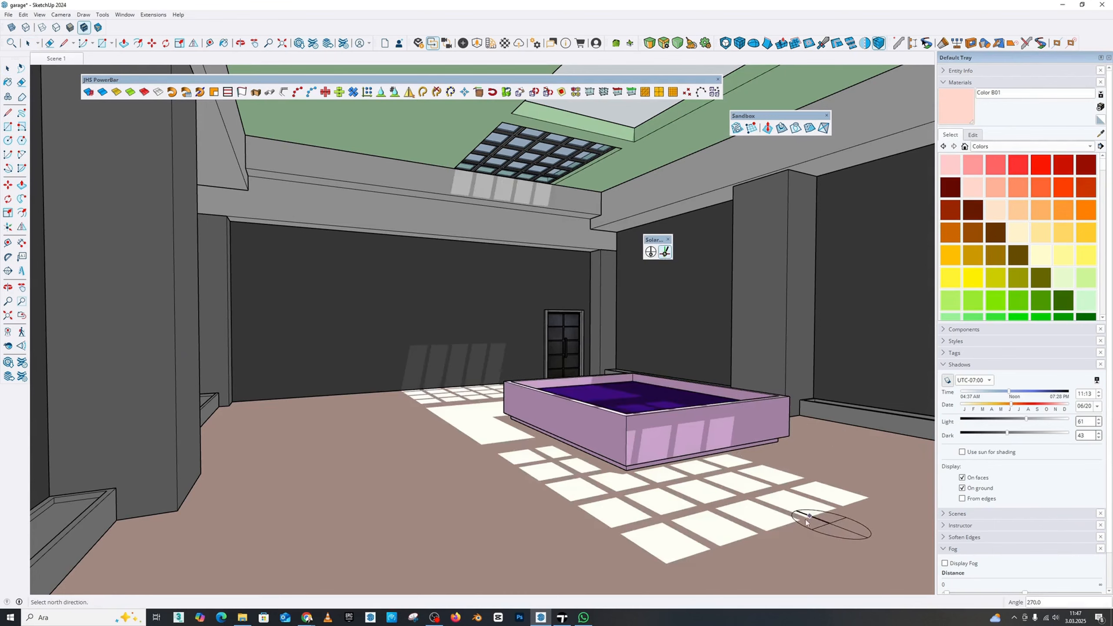
pyautogui.click(749, 493)
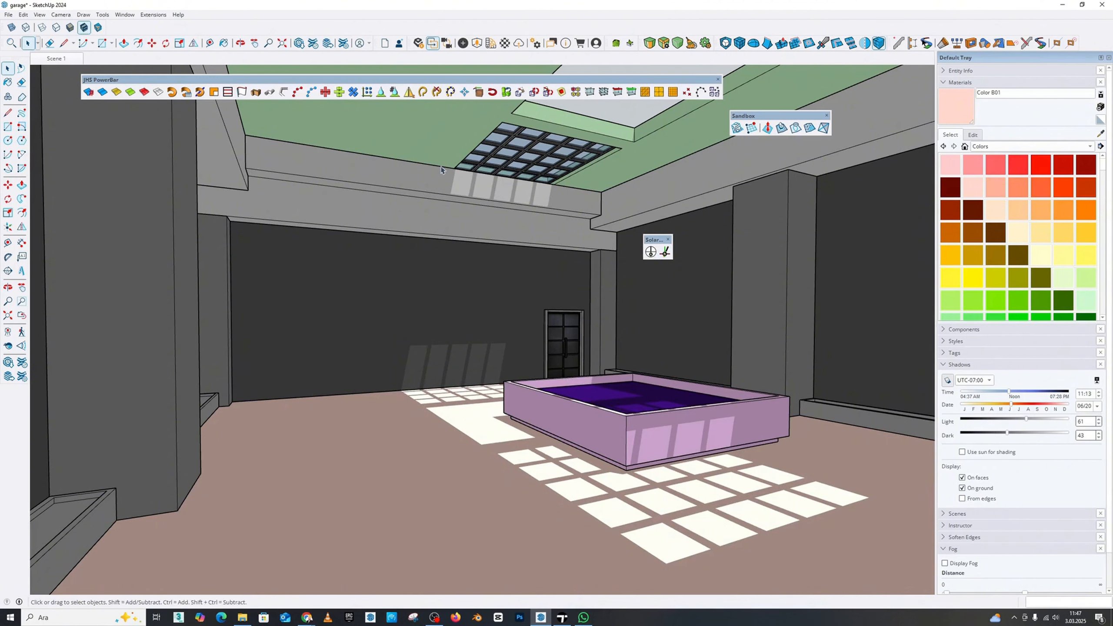
# Save the garage model and purge its unused items through the model statistics
pyautogui.click(9, 14)
pyautogui.click(18, 59)
pyautogui.click(126, 15)
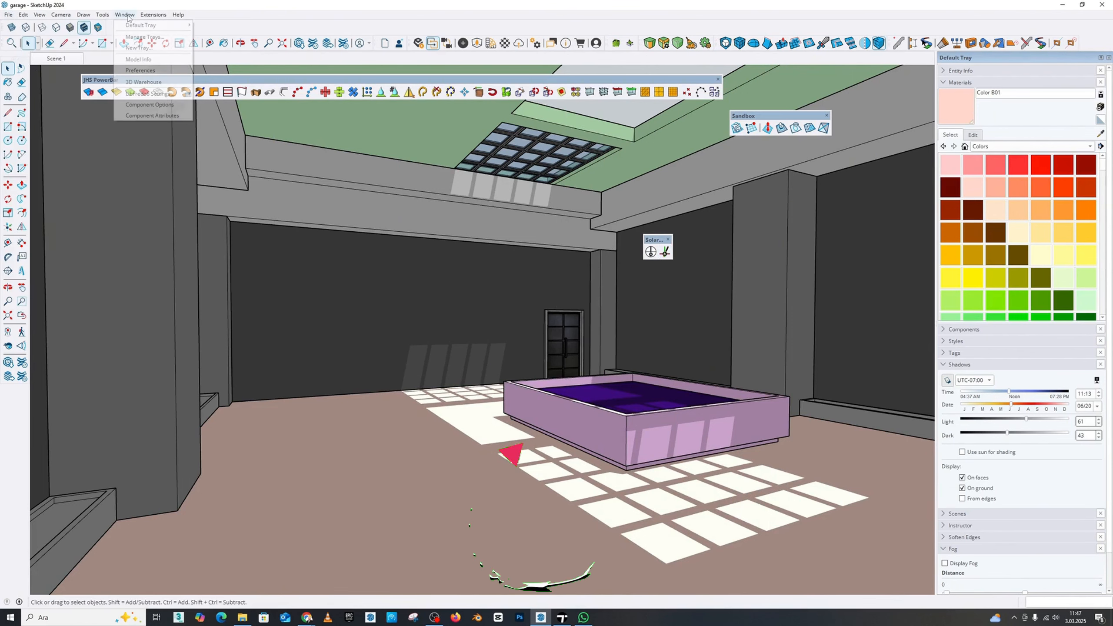
pyautogui.click(136, 25)
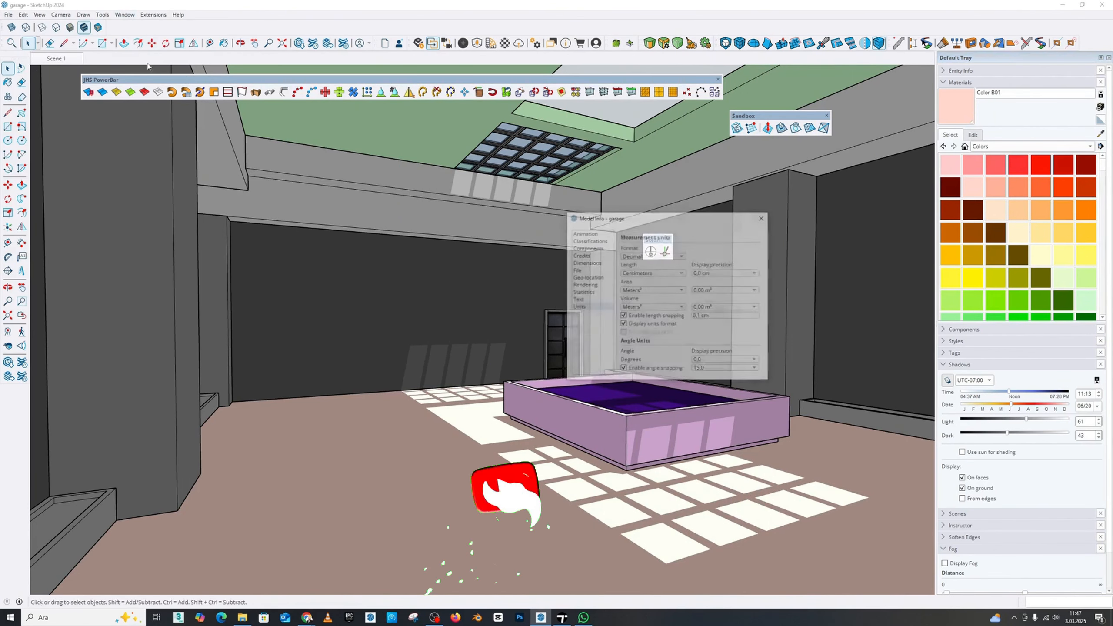
pyautogui.click(583, 292)
pyautogui.click(667, 367)
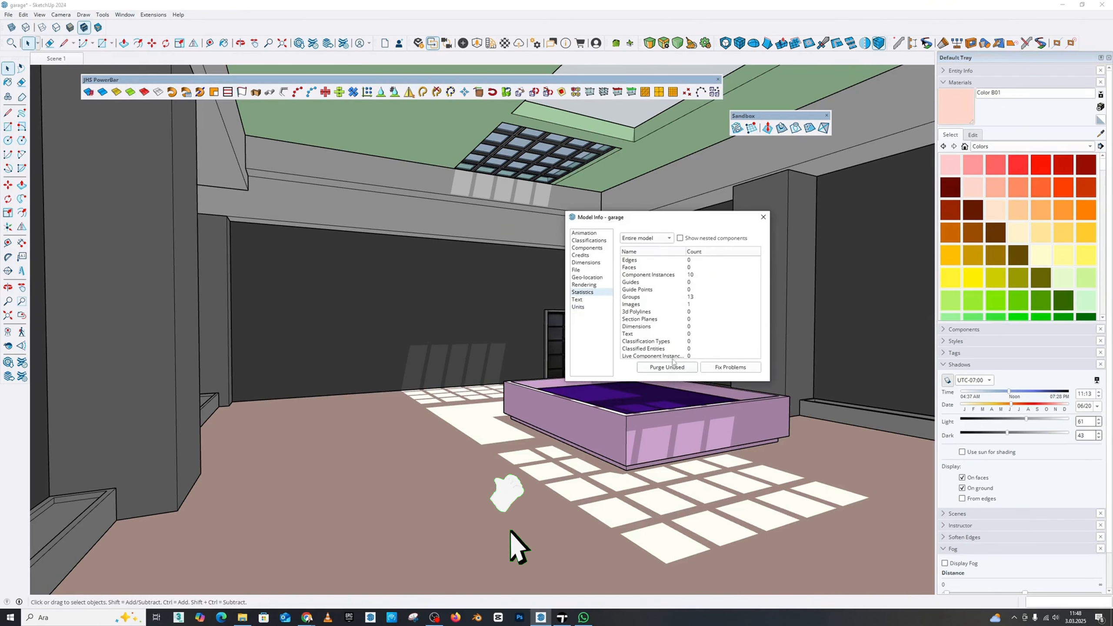
# Check the file size in the model information and save the purged garage model
pyautogui.click(577, 270)
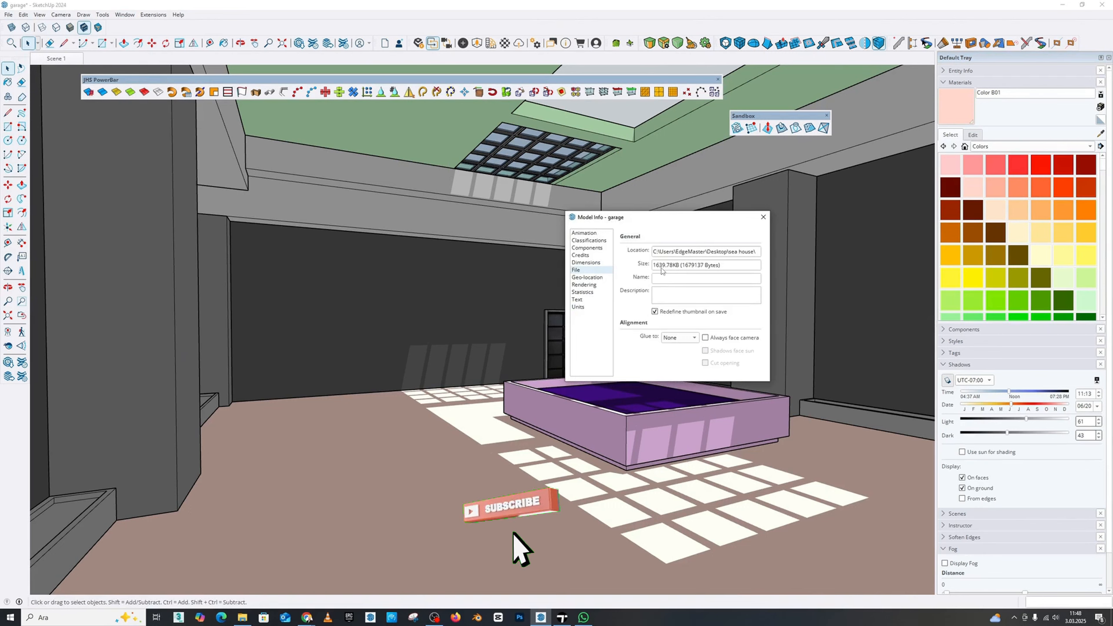
pyautogui.click(8, 15)
pyautogui.click(18, 48)
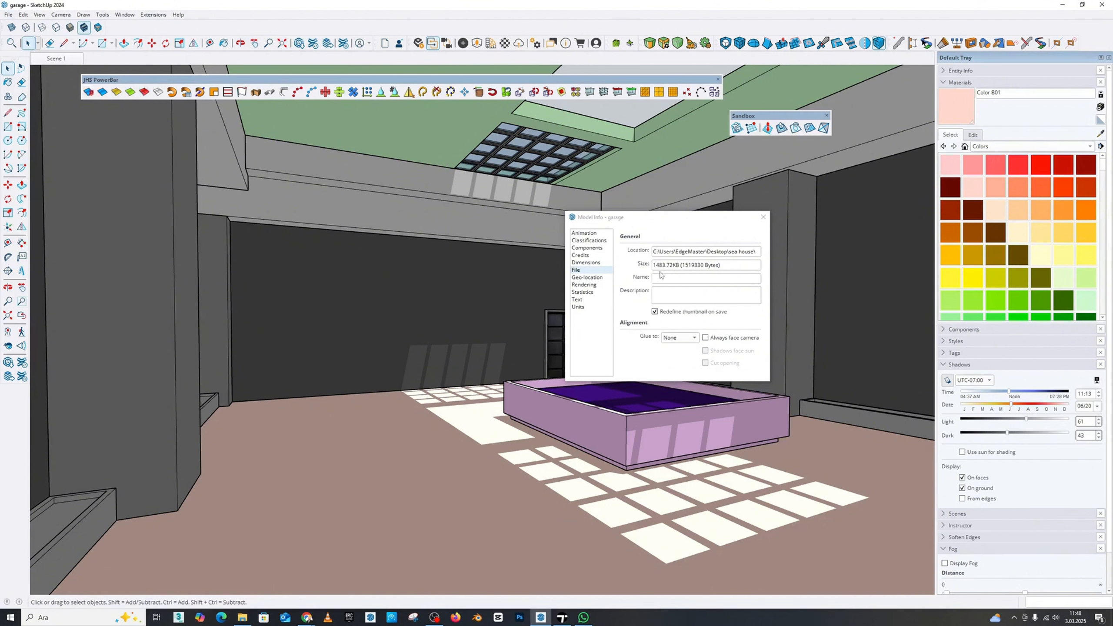
pyautogui.click(763, 216)
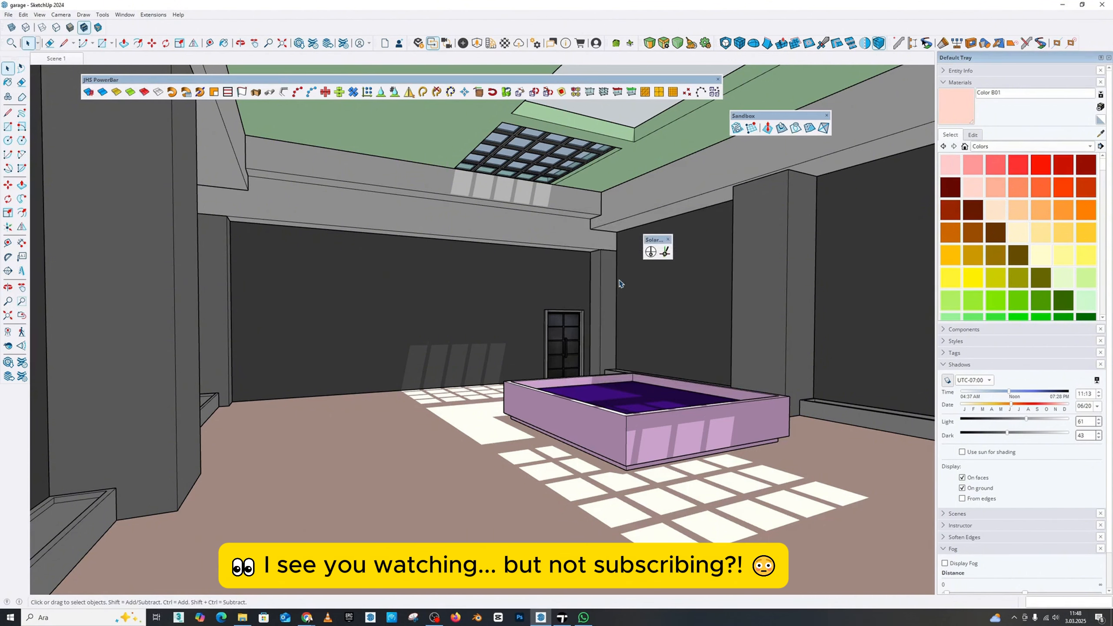